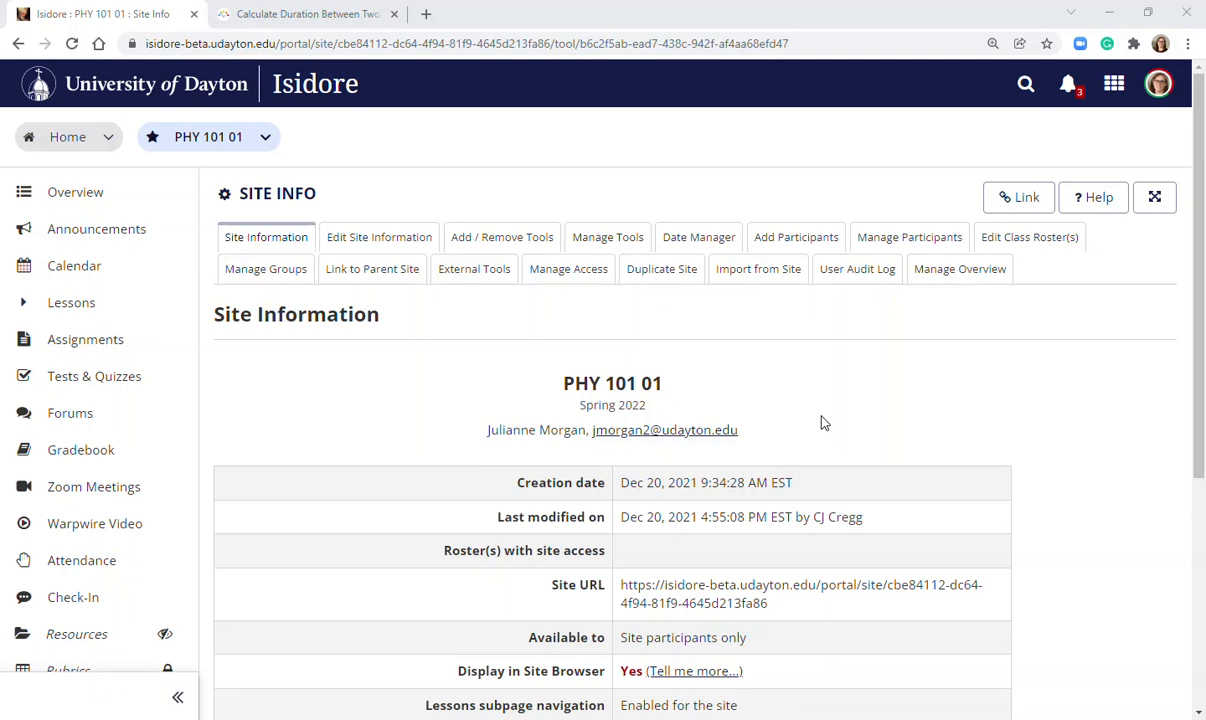
# Switch to the Module Date Planner workbook in Excel, widen its window to review the Spring 2022 module dates, and return to Isidore
pyautogui.hotkey('alt', 'Tab')
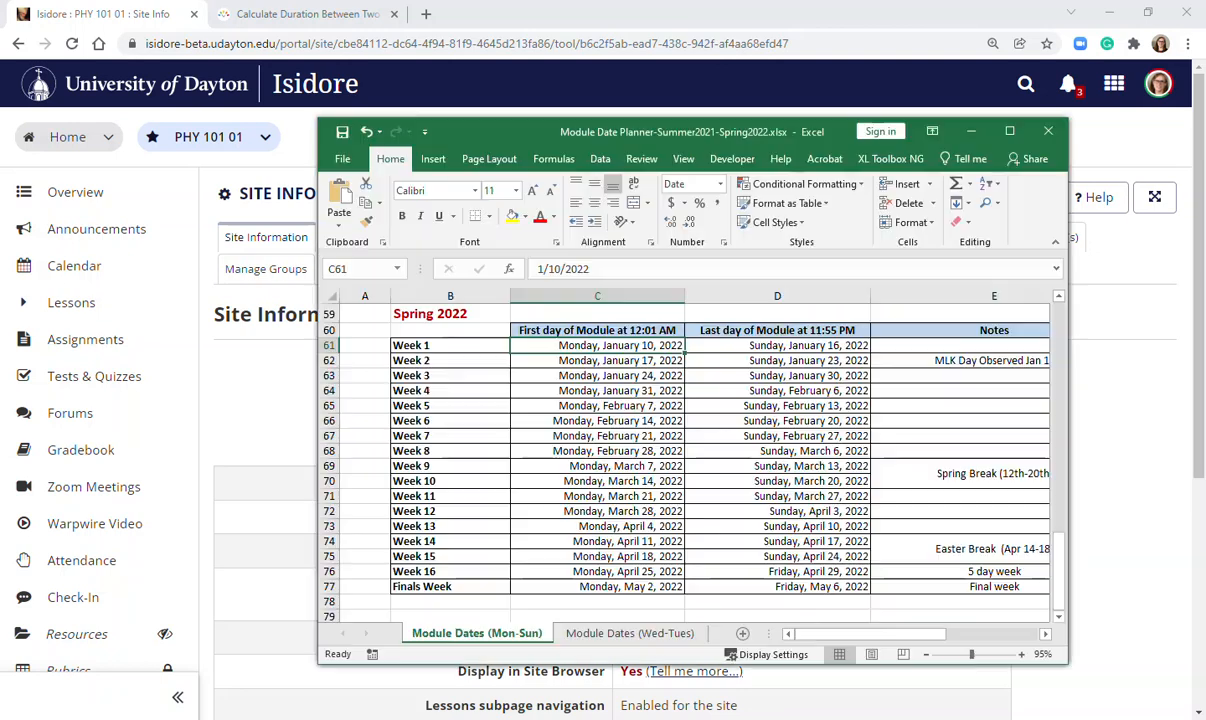
pyautogui.moveTo(1070, 494); pyautogui.dragTo(1153, 494)
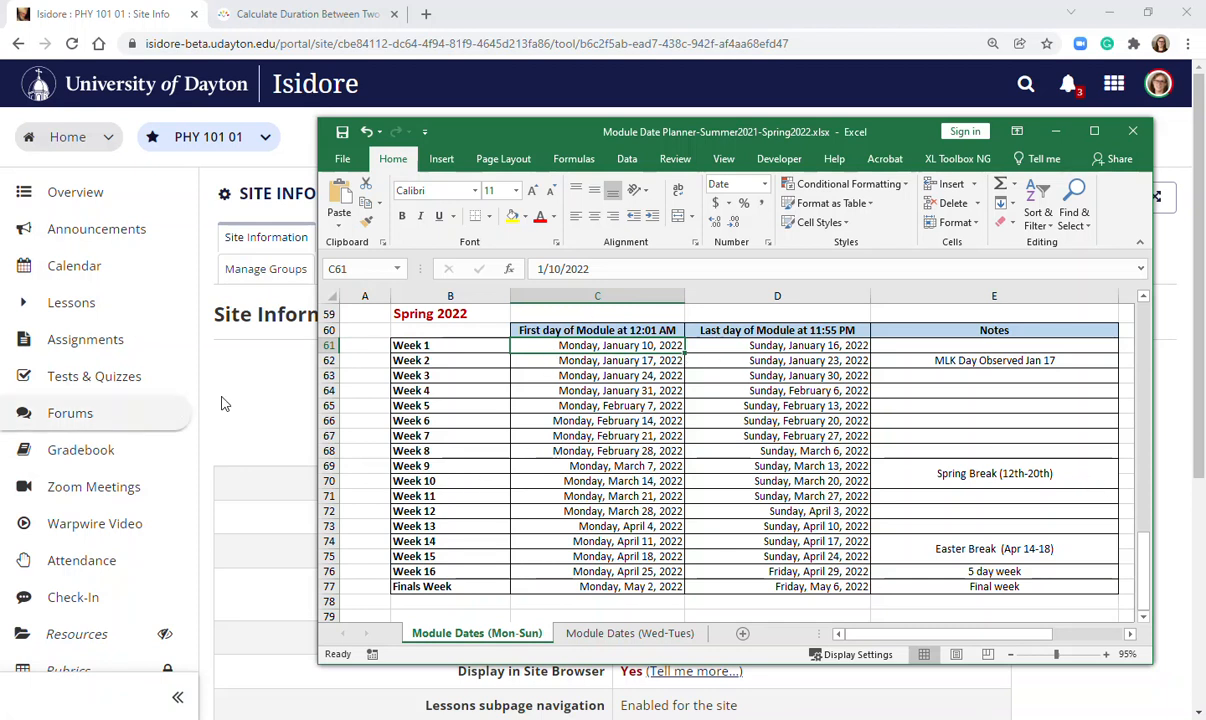
pyautogui.click(271, 409)
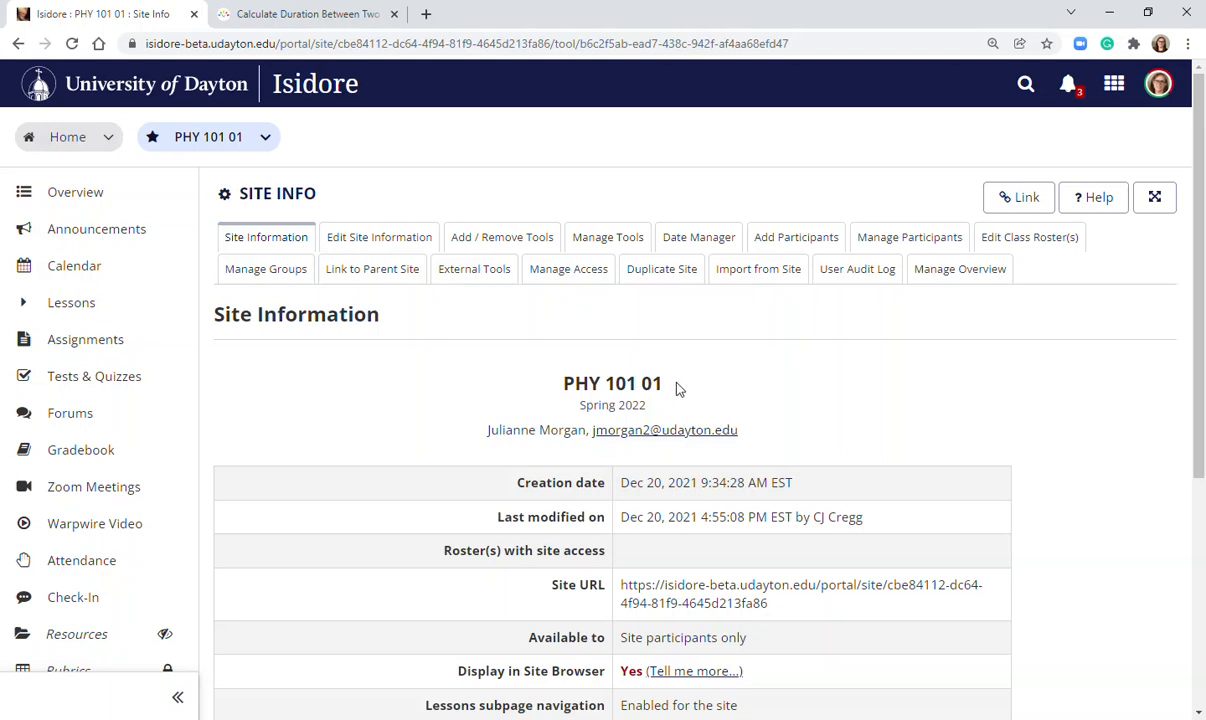
# Open the Date Manager from the PHY 101 01 course's Site Info page
pyautogui.moveTo(660, 408); pyautogui.dragTo(577, 418)
pyautogui.click(605, 409)
pyautogui.scroll(-3, 380, 412)
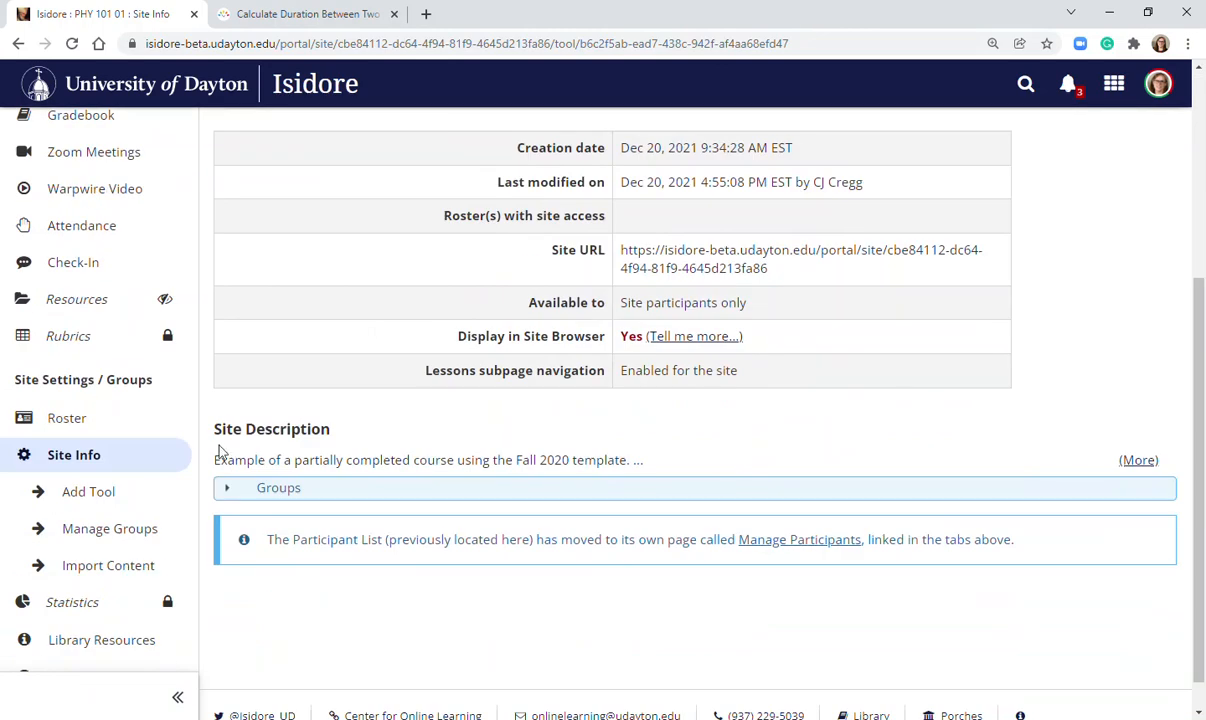
pyautogui.click(110, 456)
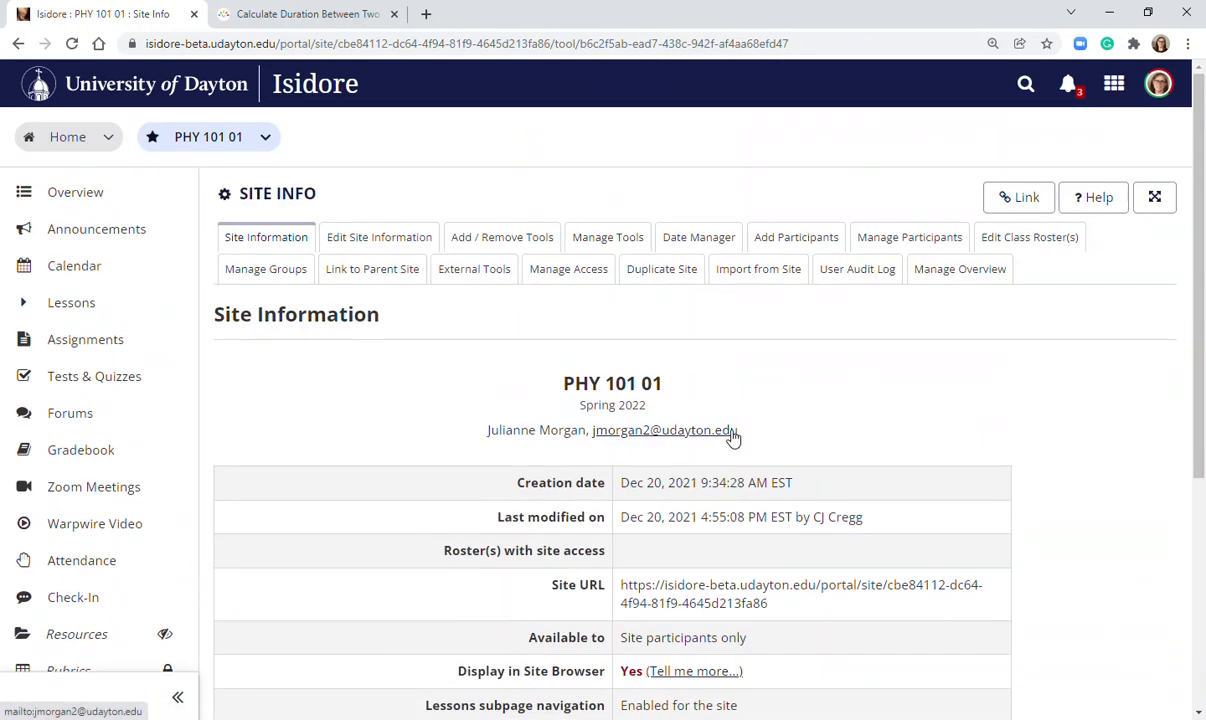
pyautogui.click(700, 250)
pyautogui.moveTo(1202, 242); pyautogui.dragTo(1204, 308)
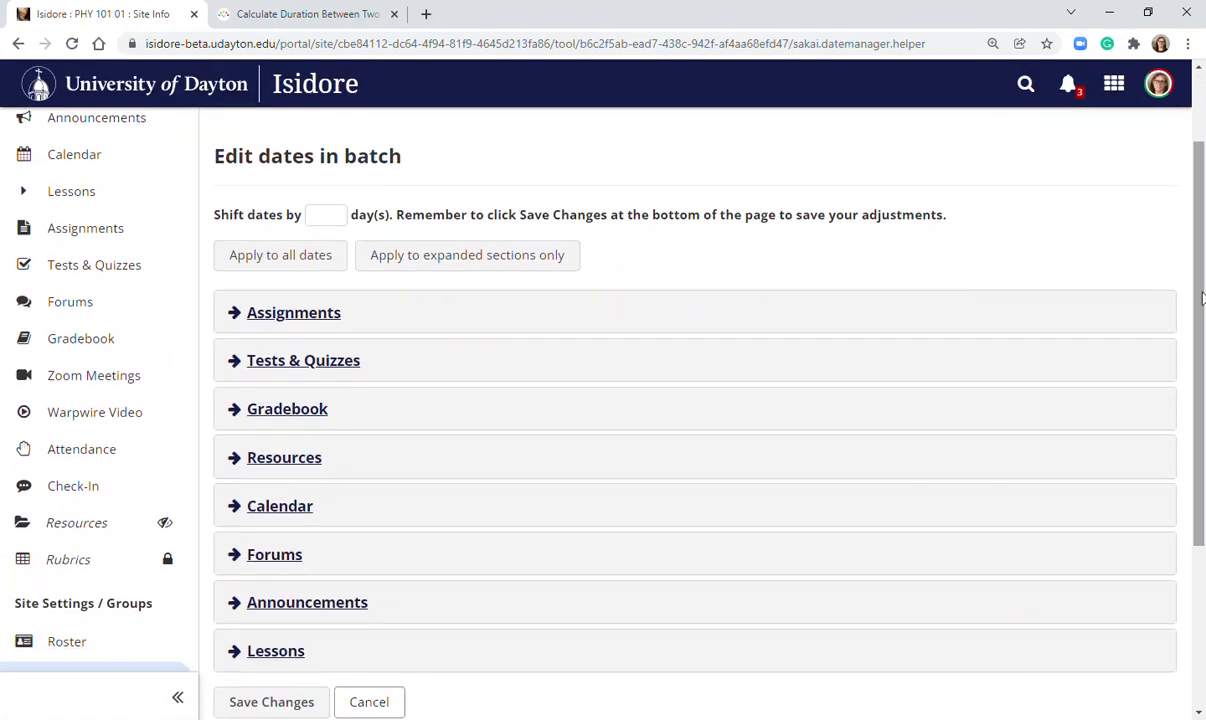
pyautogui.scroll(-2, 650, 450)
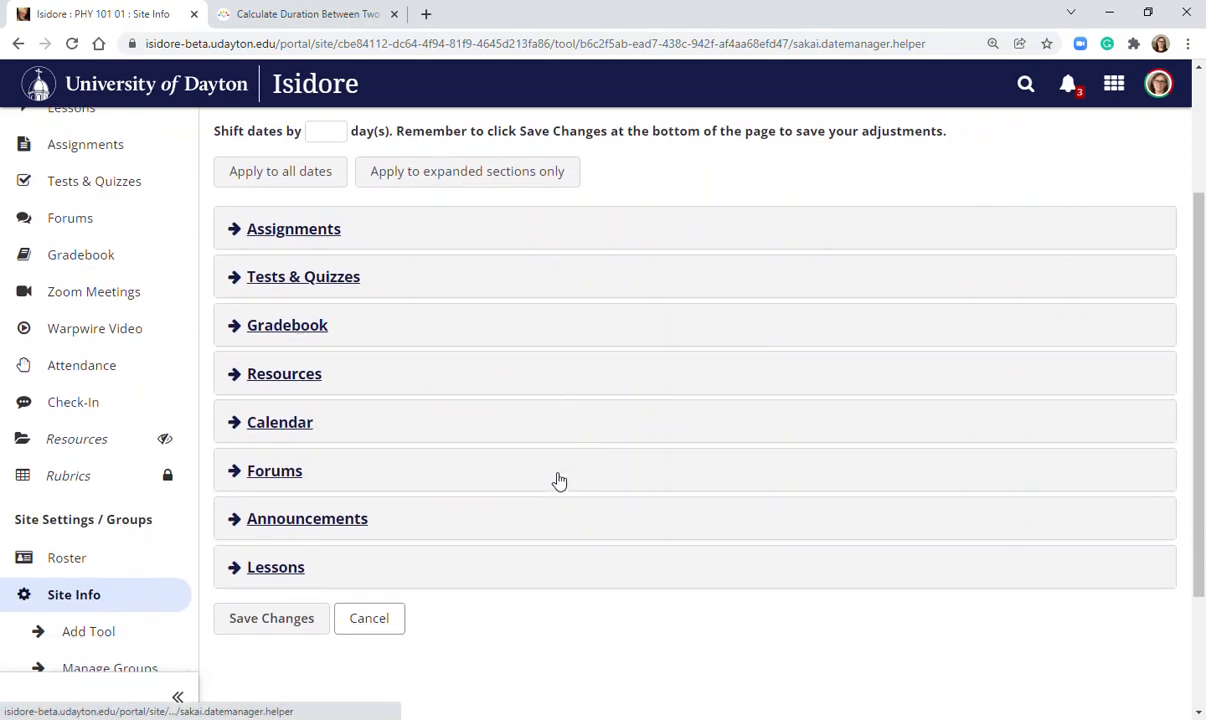
# Expand the Lessons section in the Date Manager and review the hide-until dates of the weekly subpages
pyautogui.click(265, 567)
pyautogui.moveTo(1203, 310); pyautogui.dragTo(1204, 443)
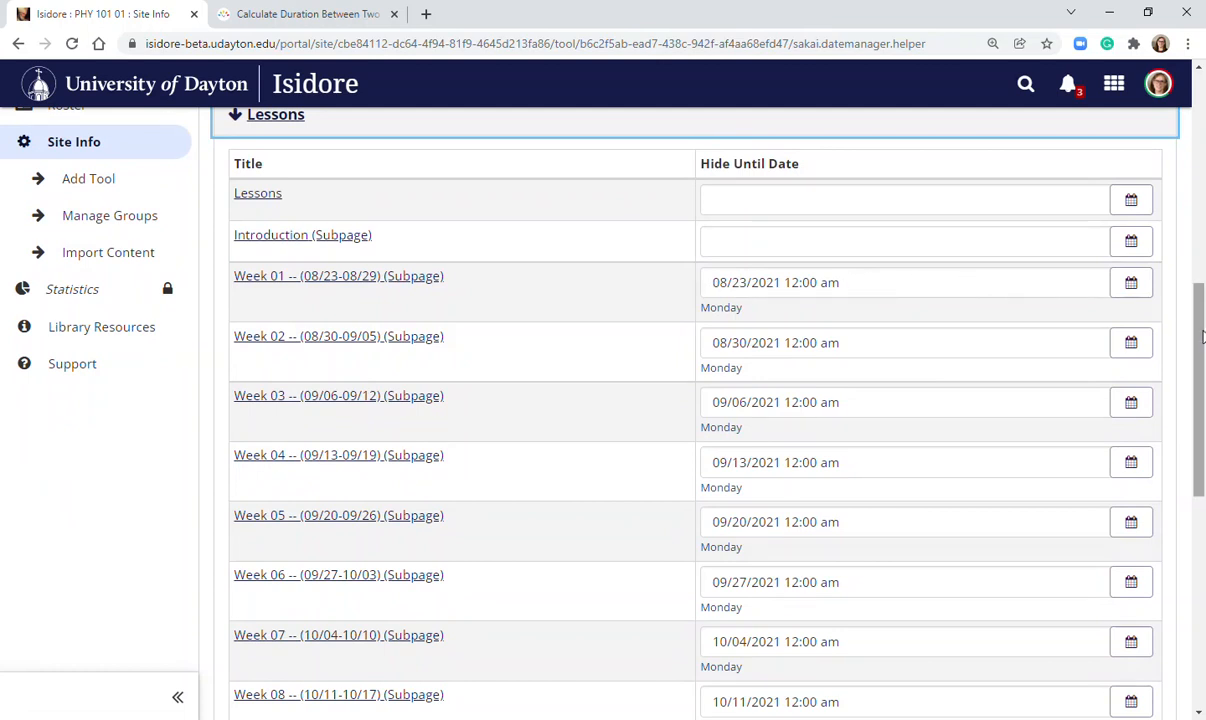
pyautogui.scroll(-1, 852, 289)
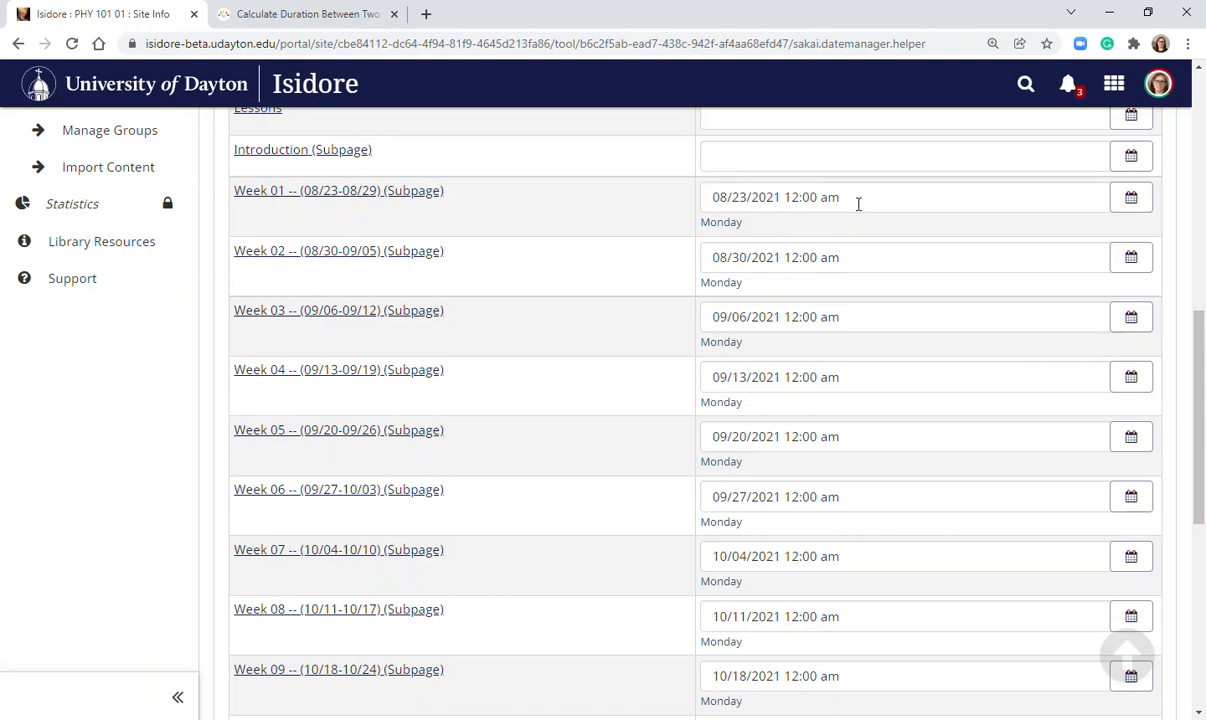
pyautogui.scroll(6, 1092, 535)
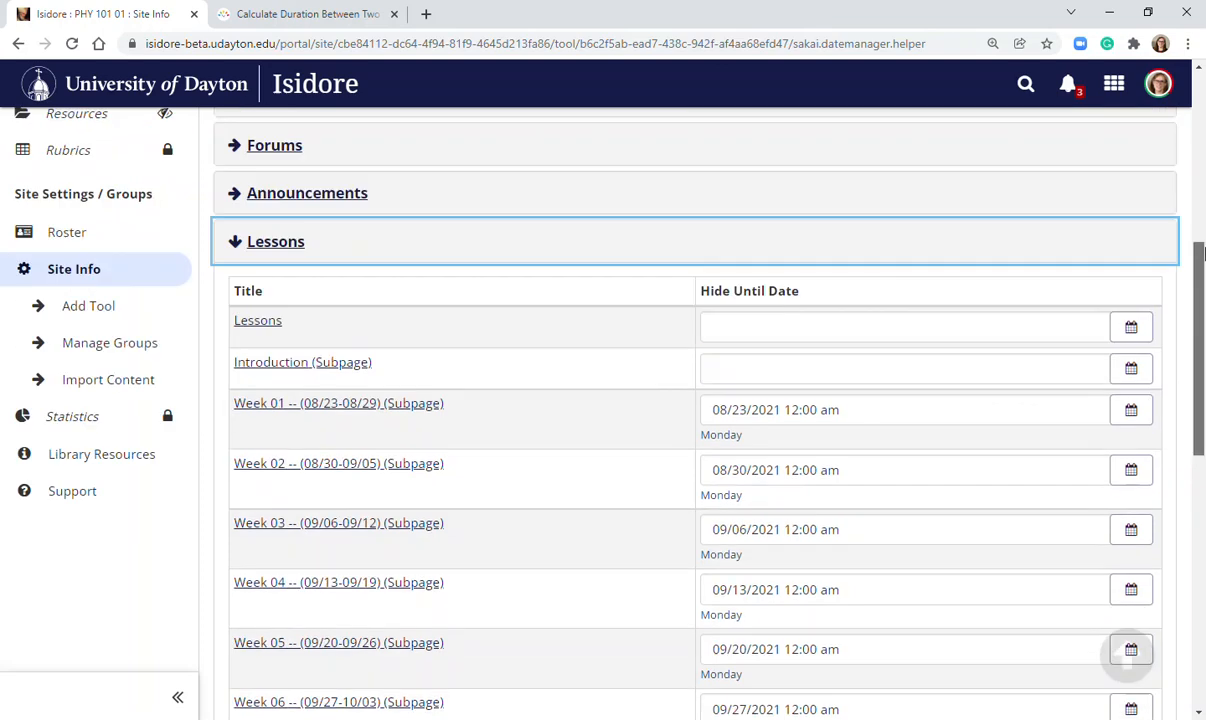
# Expand the Assignments section and review the open, due and accept-until dates of its items
pyautogui.click(331, 296)
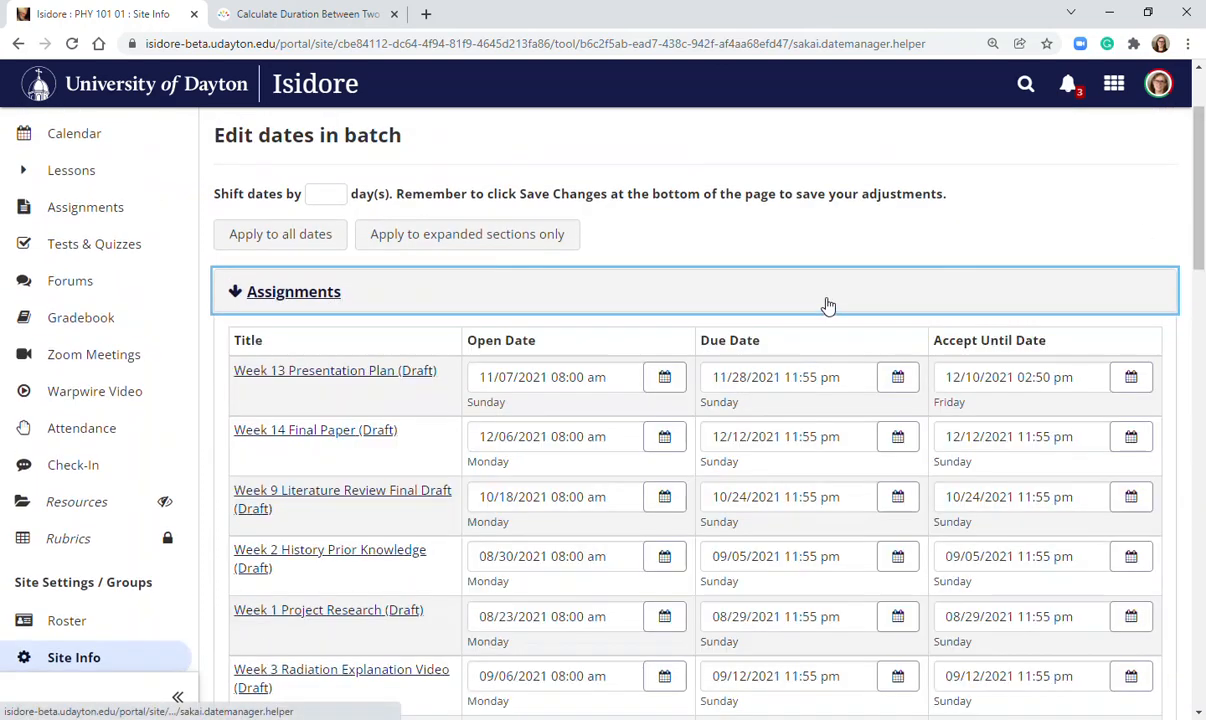
pyautogui.scroll(-4, 732, 358)
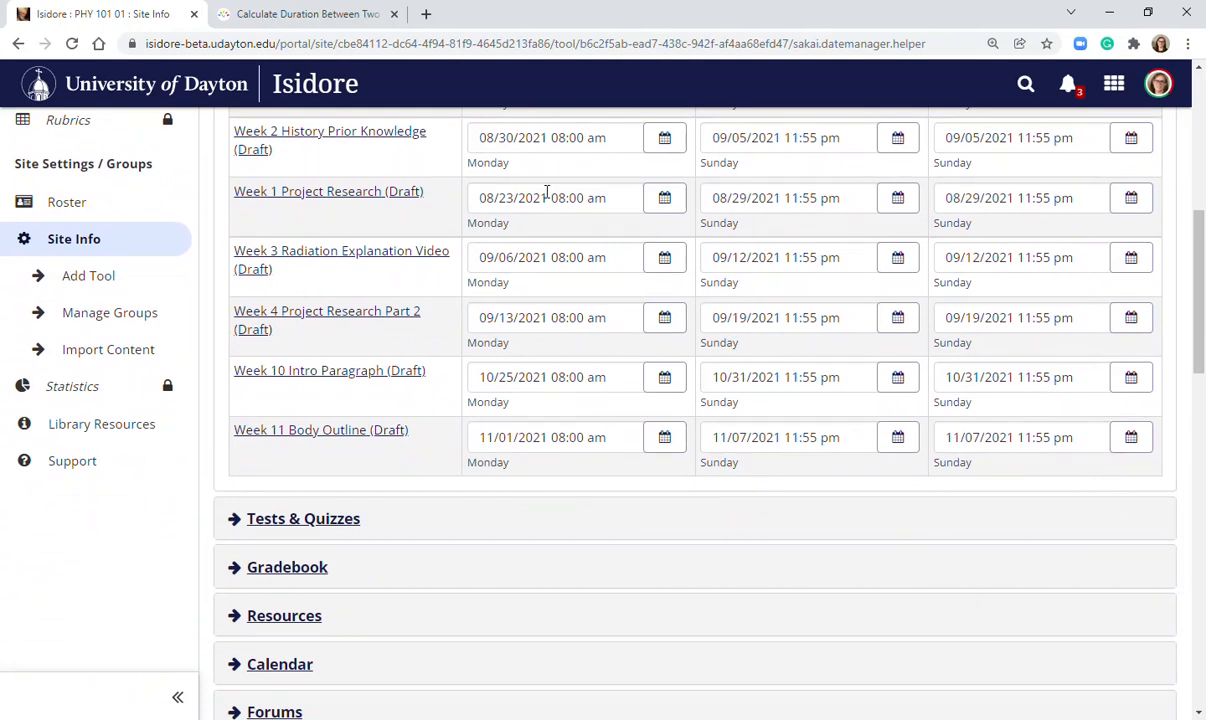
pyautogui.scroll(-2, 733, 390)
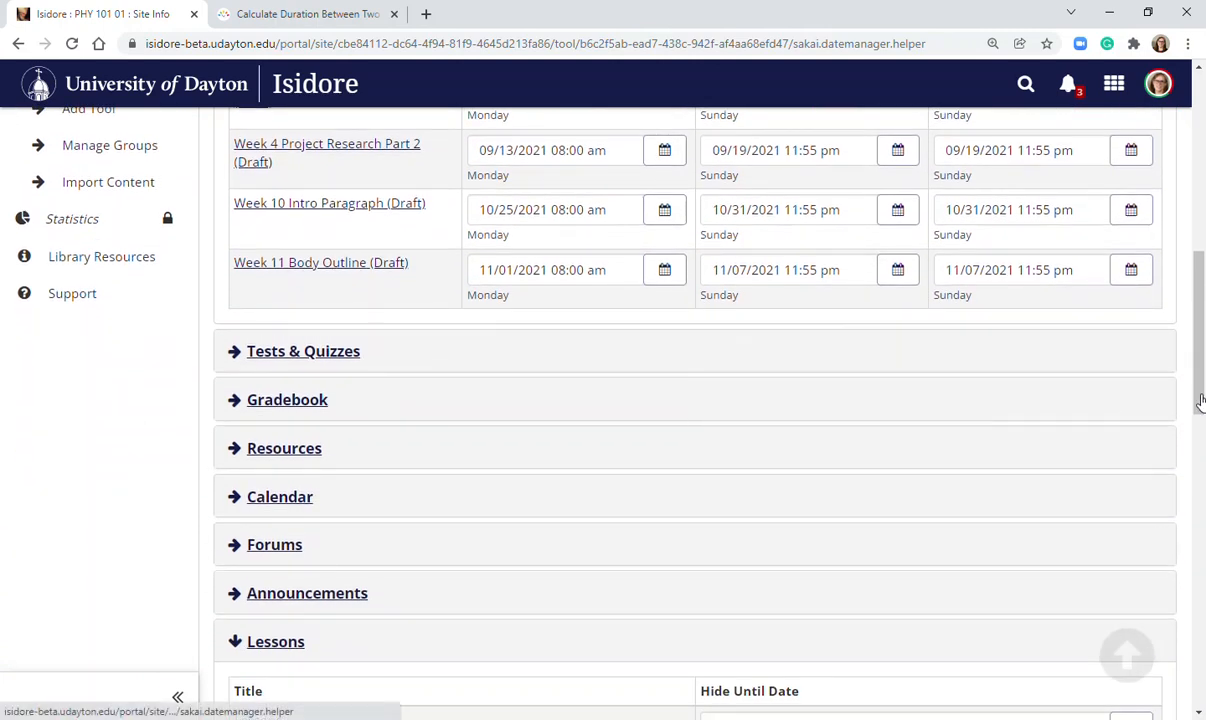
pyautogui.scroll(-1, 1203, 398)
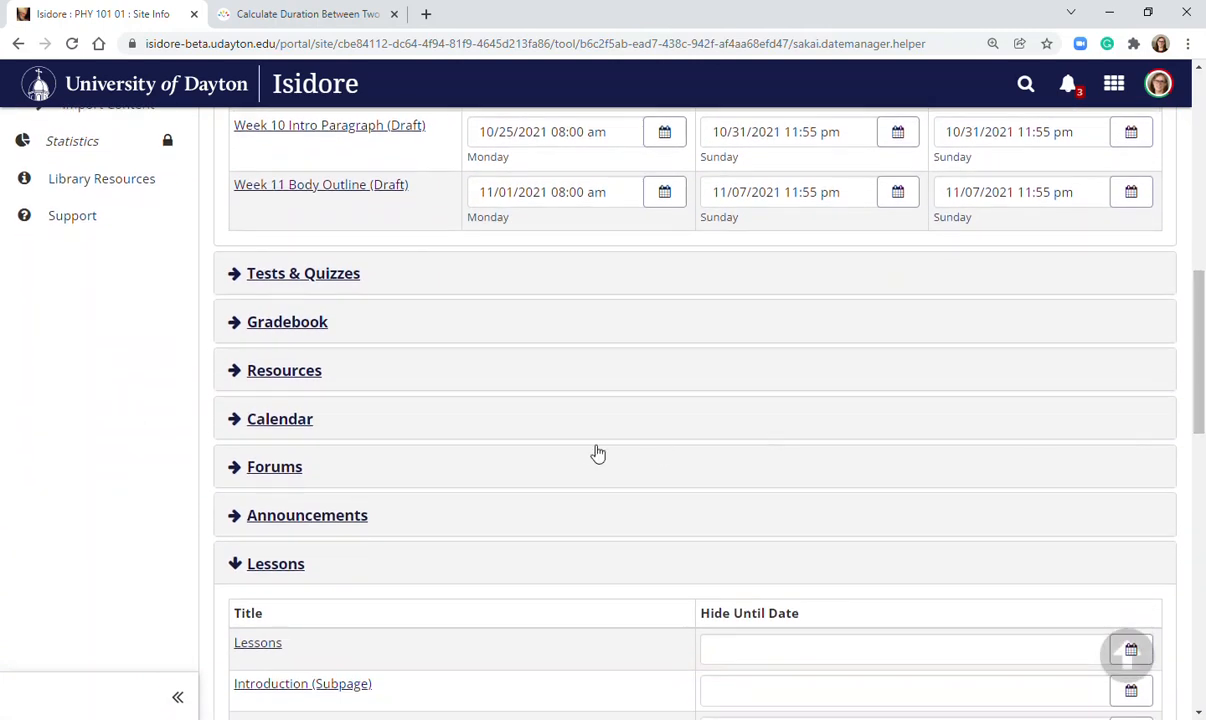
# Expand the Calendar section, inspect the first Office Hours entry's start date in the date picker, and collapse the section again
pyautogui.click(410, 419)
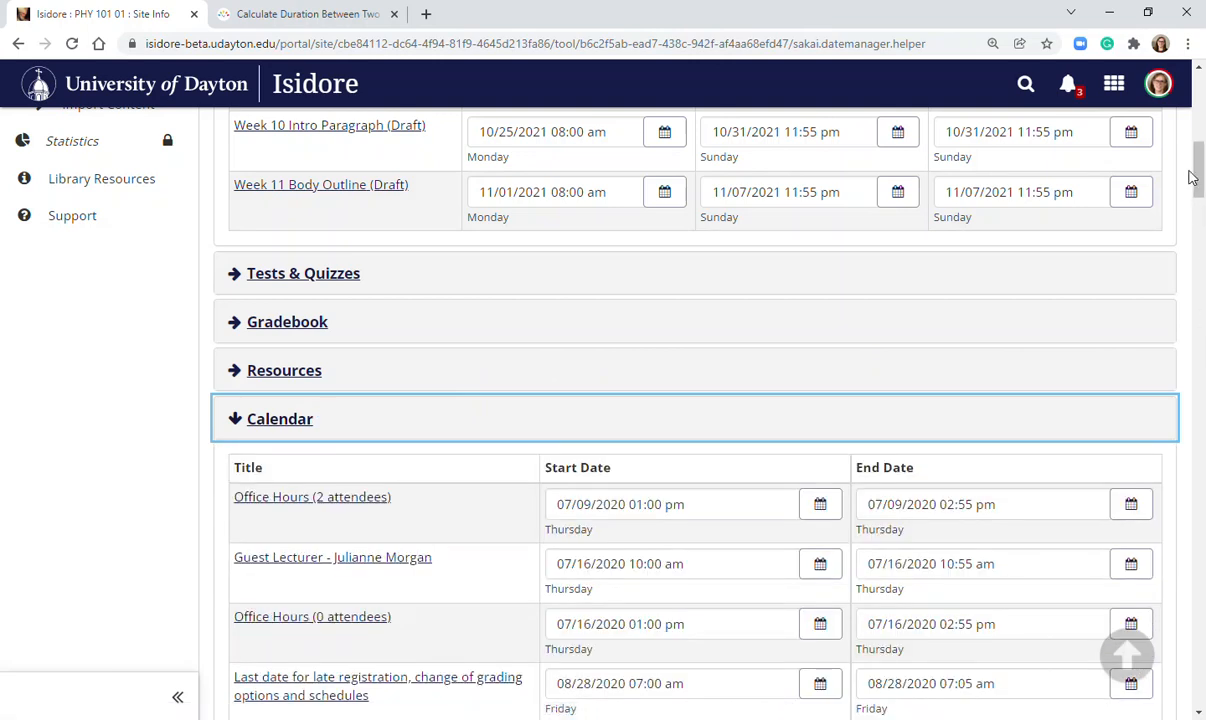
pyautogui.moveTo(1203, 178); pyautogui.dragTo(1201, 198)
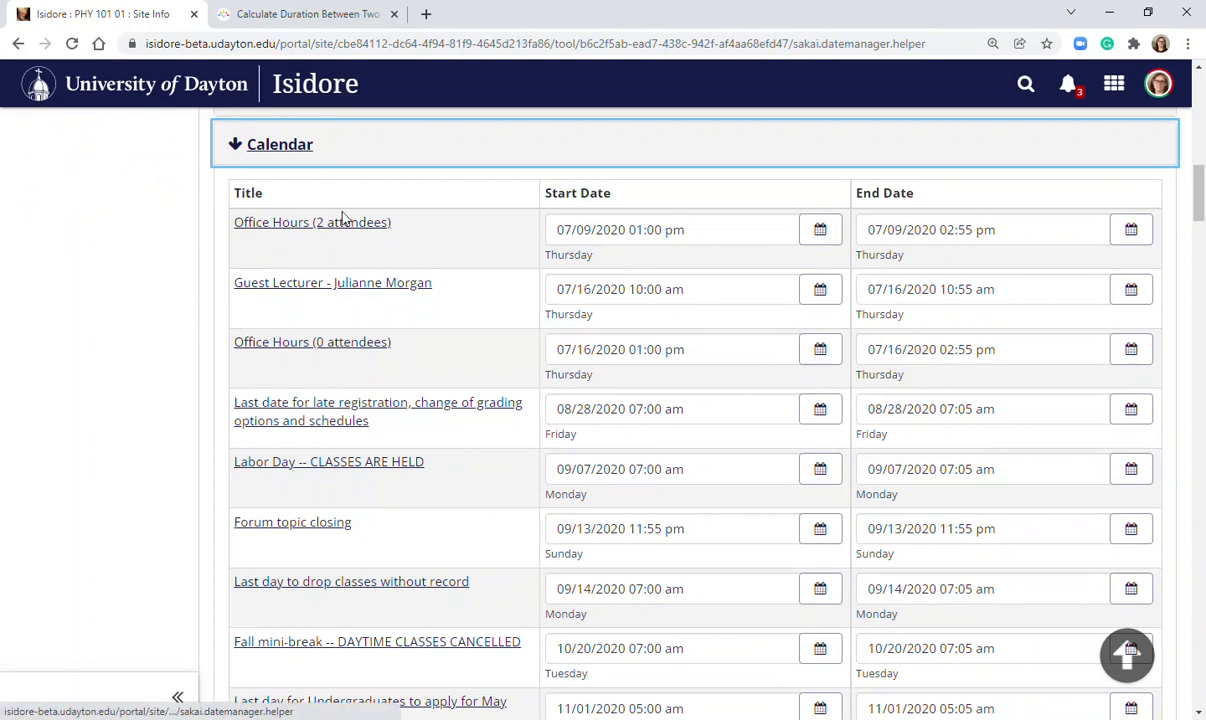
pyautogui.click(705, 229)
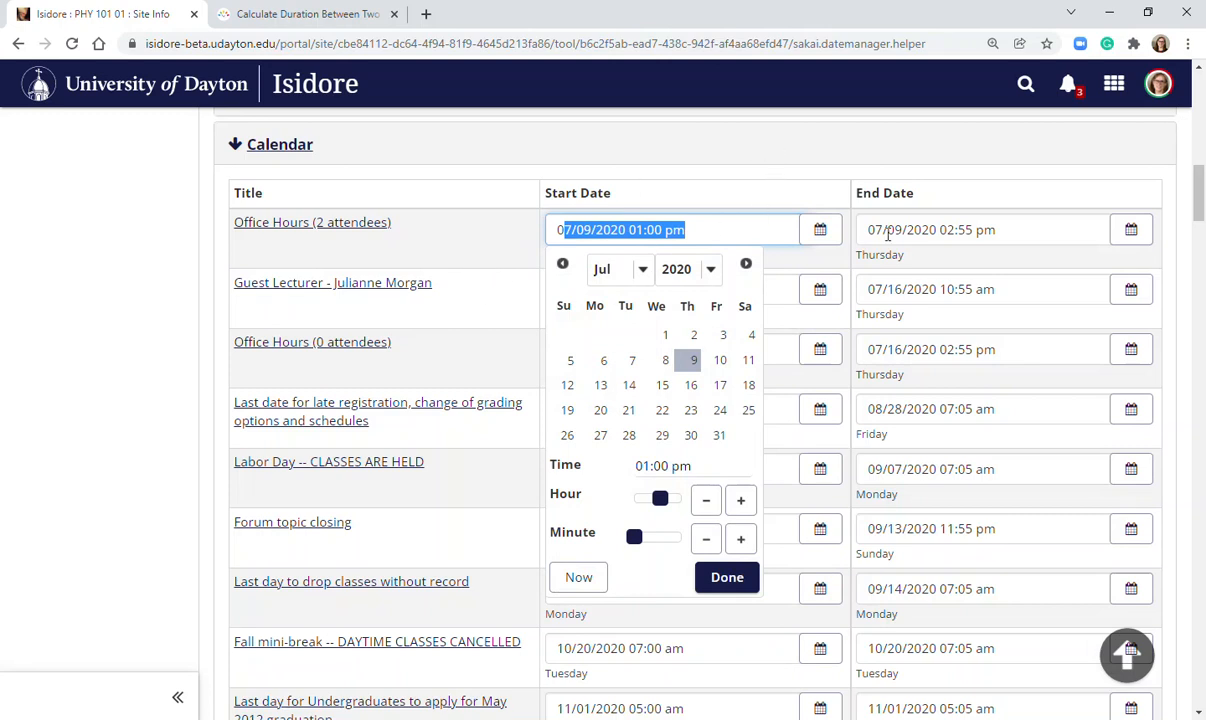
pyautogui.click(487, 303)
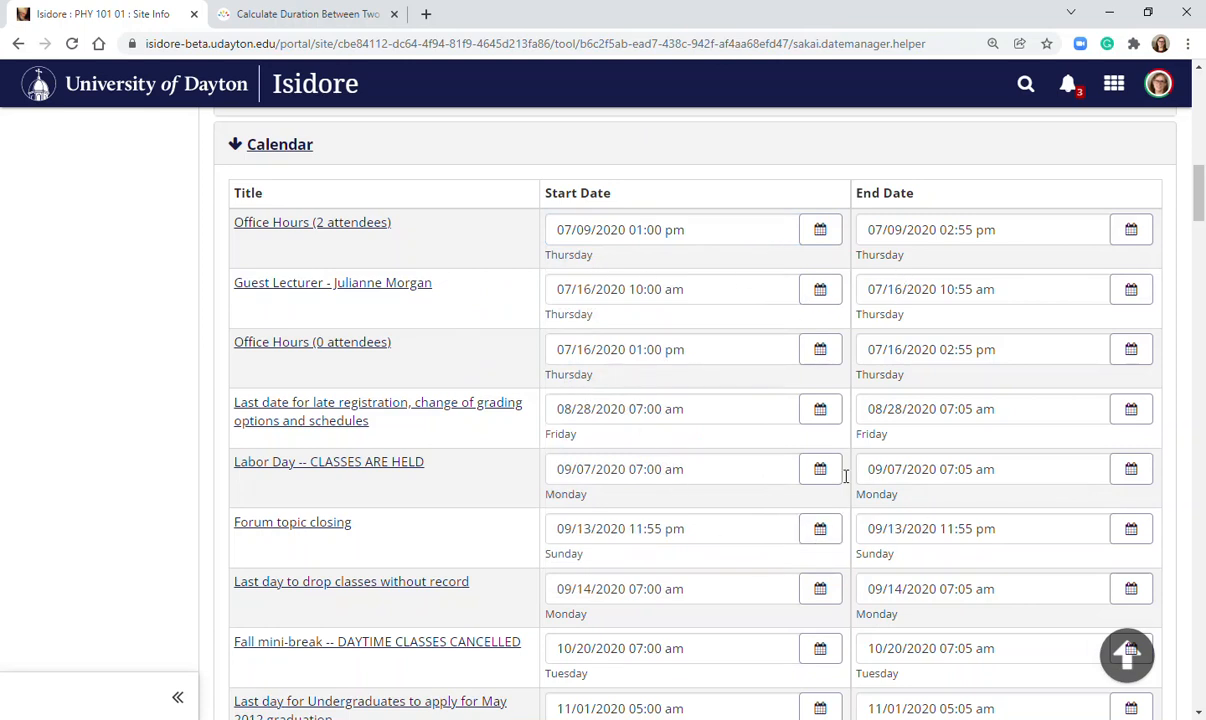
pyautogui.scroll(1, 261, 268)
pyautogui.click(272, 230)
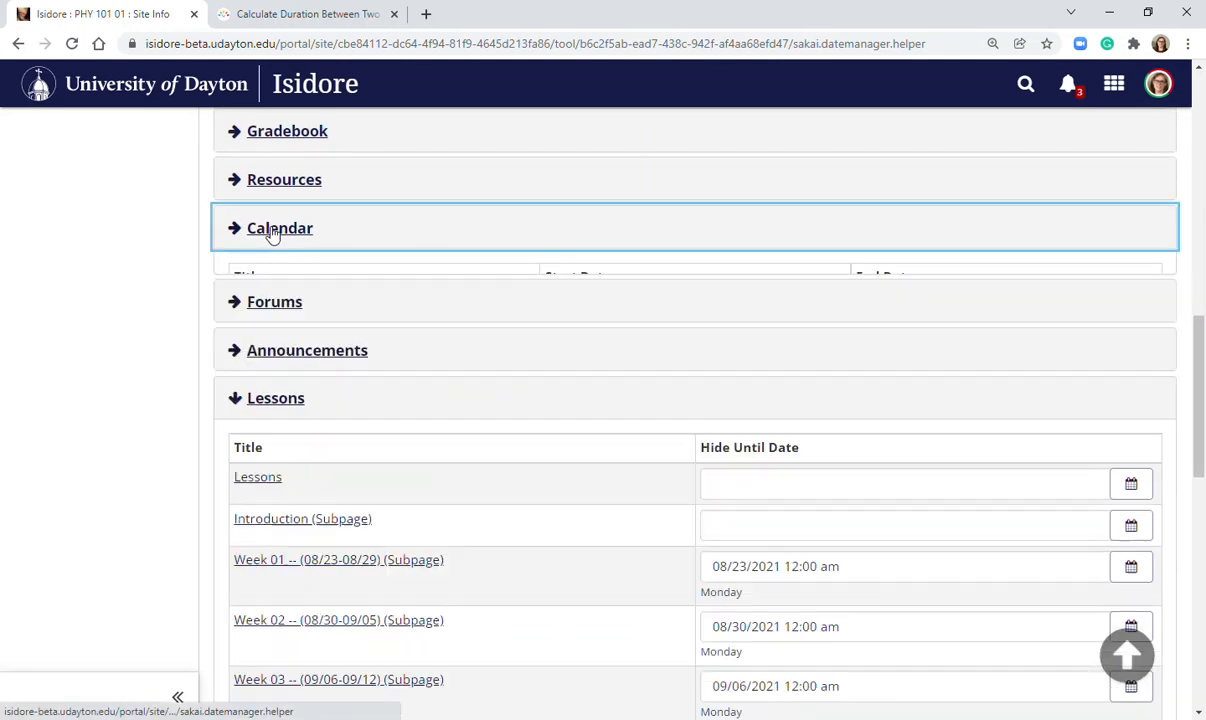
# Look over the assignment dates again and collapse the Assignments and Lessons sections
pyautogui.scroll(4, 256, 445)
pyautogui.scroll(3, 257, 445)
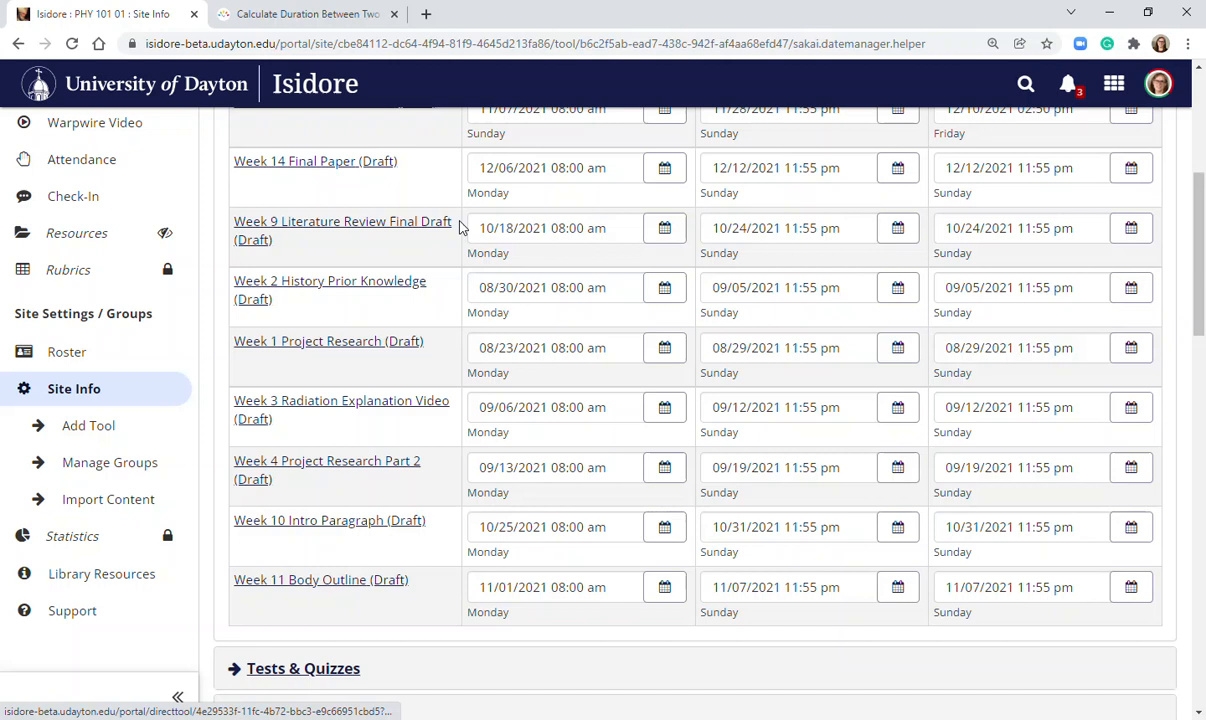
pyautogui.scroll(-5, 622, 227)
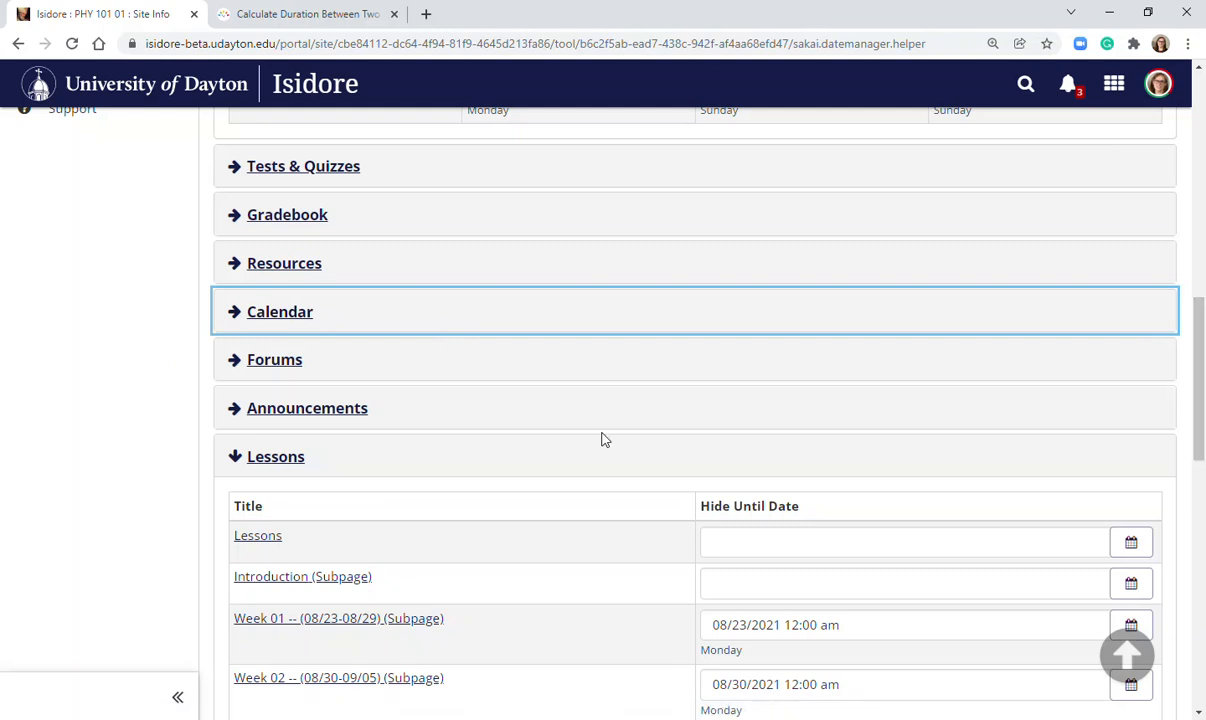
pyautogui.click(234, 460)
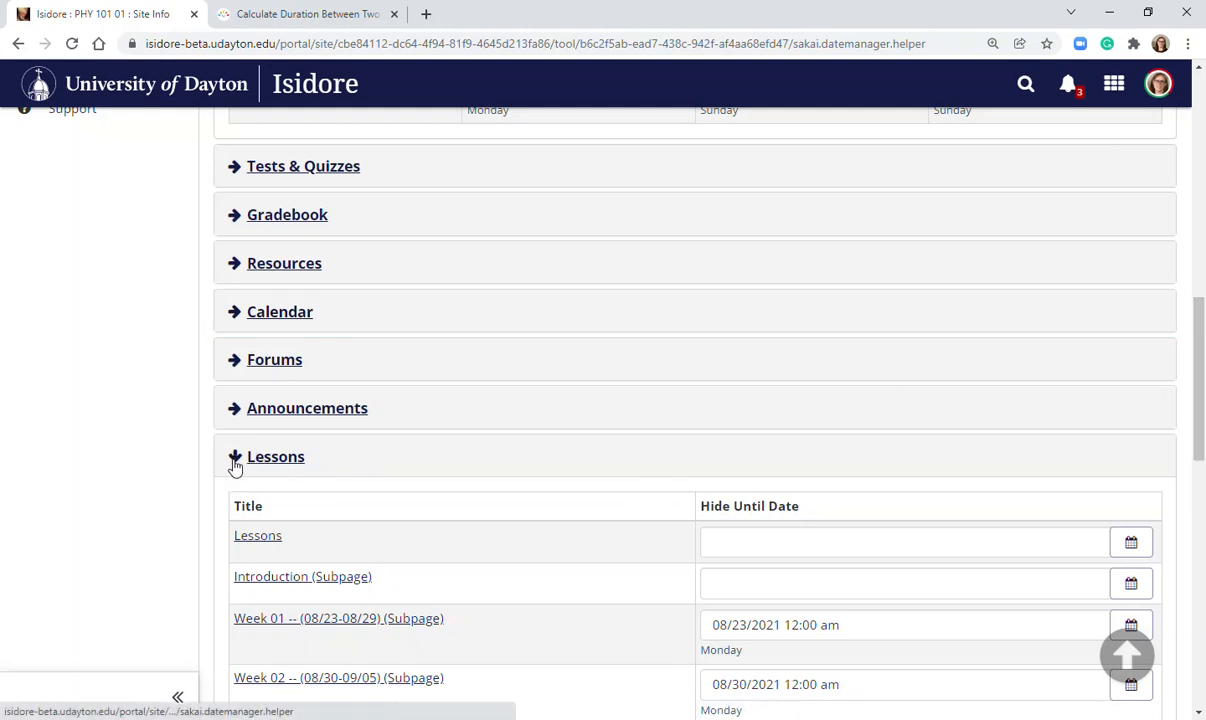
pyautogui.scroll(4, 366, 331)
pyautogui.scroll(-3, 393, 210)
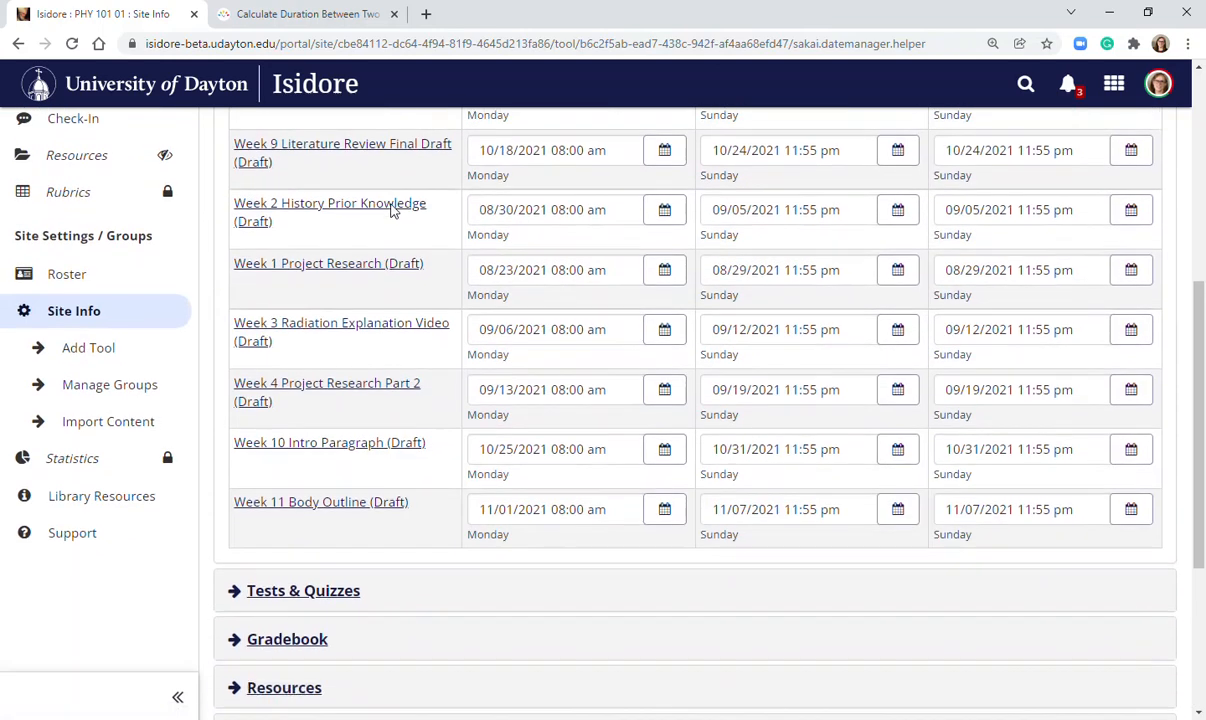
pyautogui.scroll(-1, 443, 340)
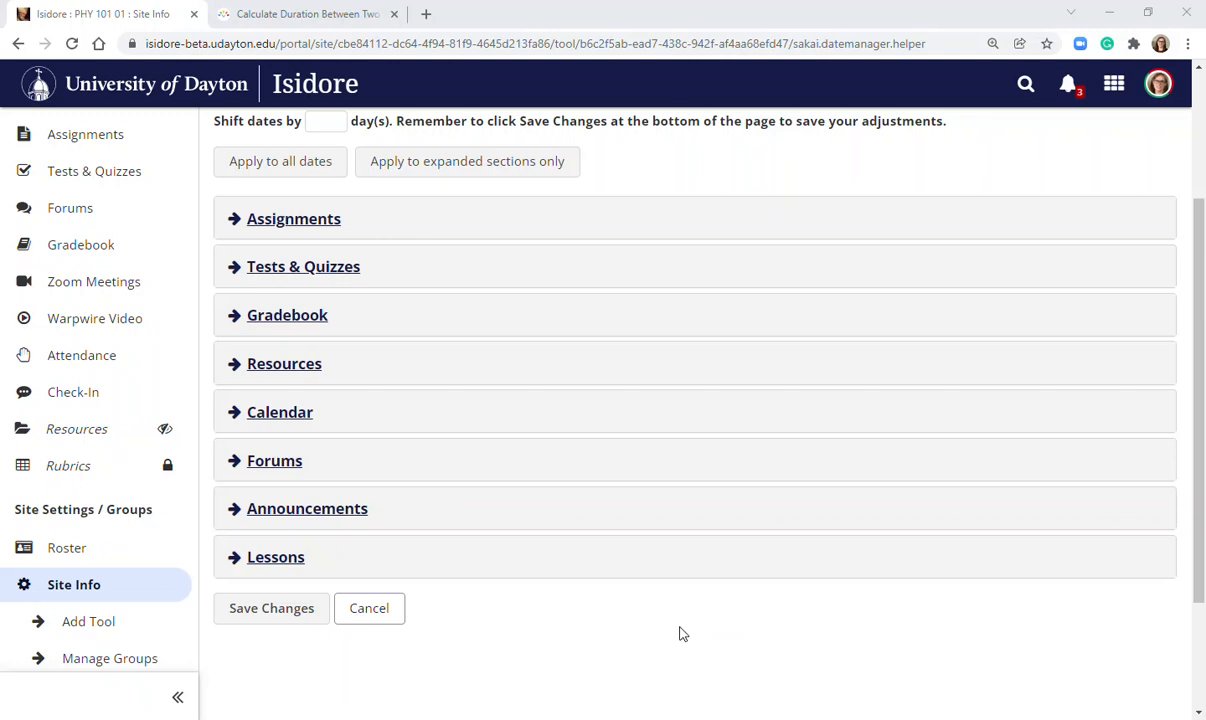
# Compare the Week 01 hide-until date in the Lessons section with the Spring 2022 Week 1 start date in the Excel planner
pyautogui.click(287, 570)
pyautogui.scroll(-3, 290, 568)
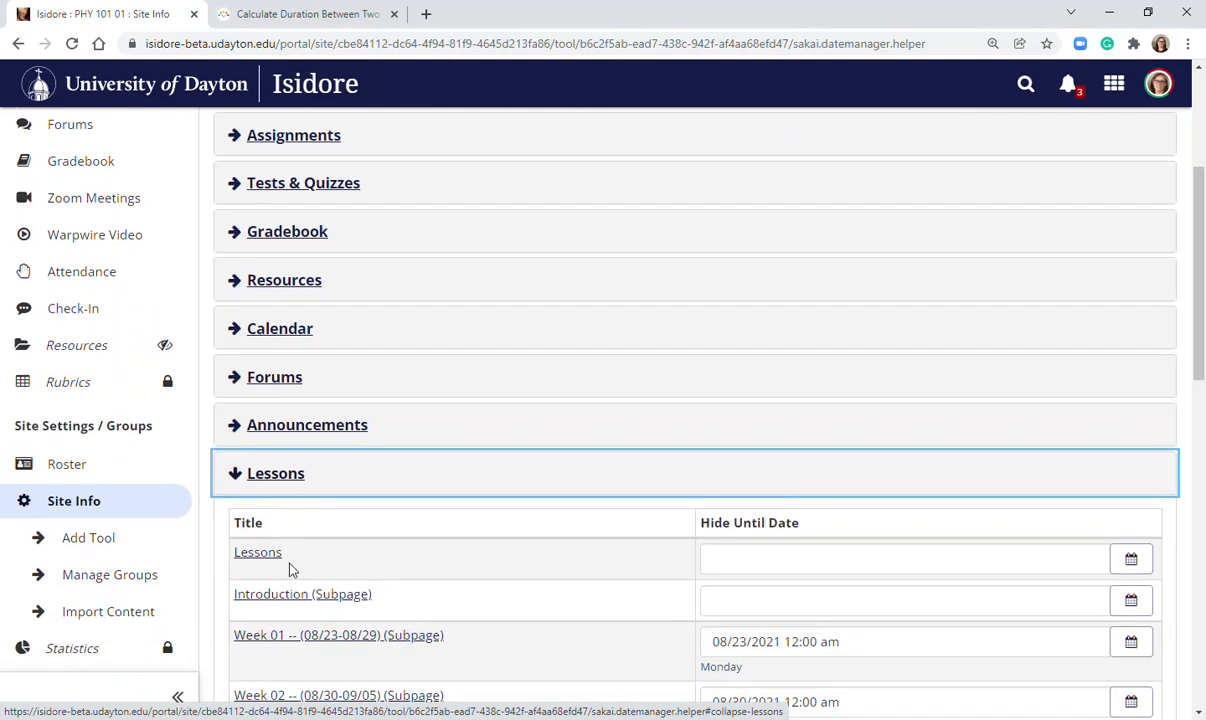
pyautogui.click(910, 479)
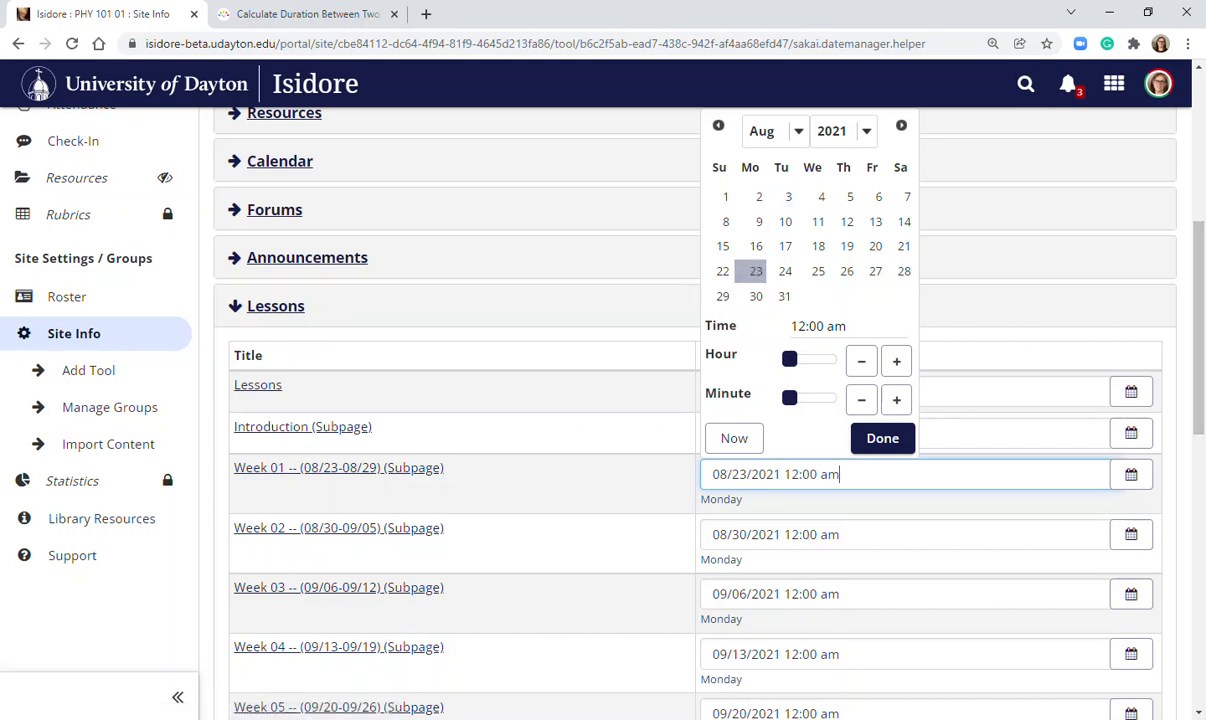
pyautogui.hotkey('alt', 'Tab')
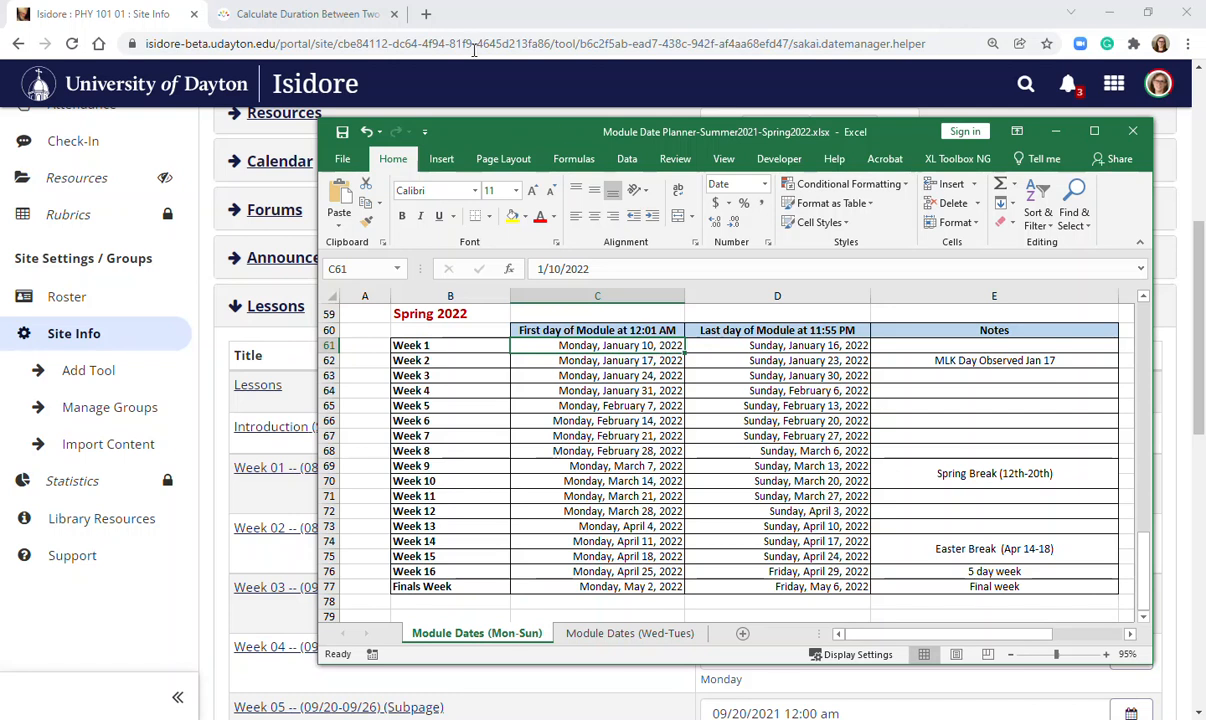
pyautogui.click(1055, 131)
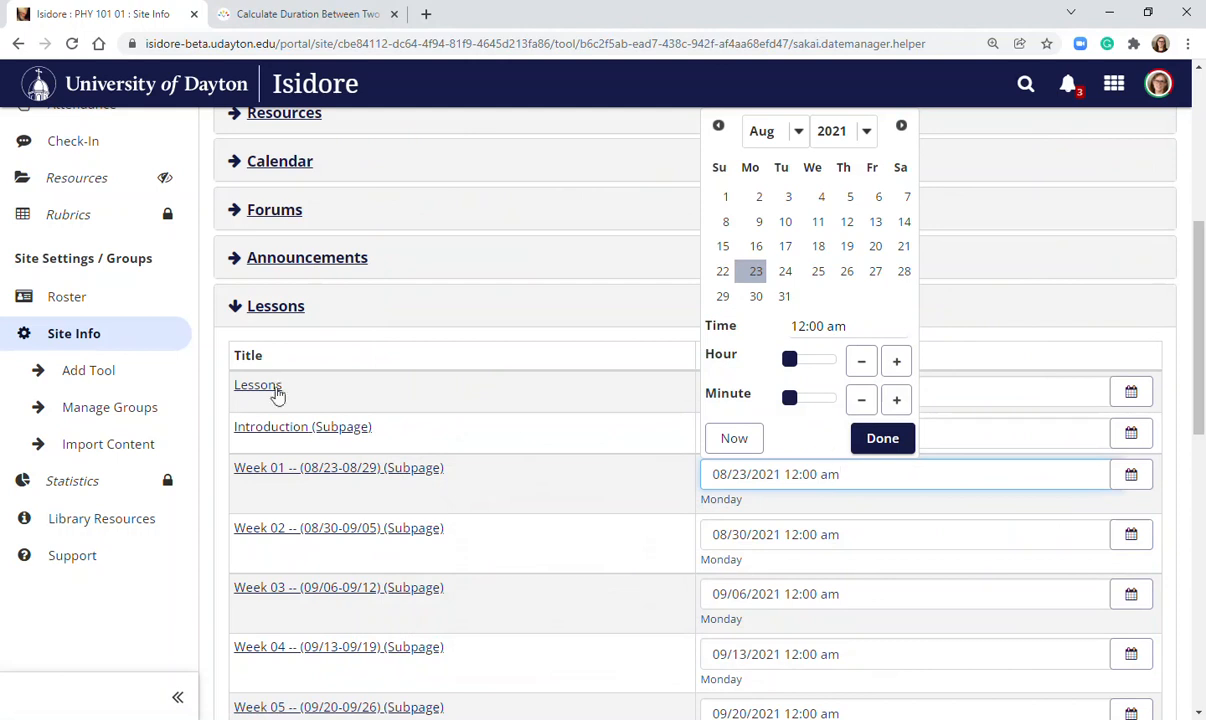
# Switch to the timeanddate days calculator, clear its previous dates and set the start date to 8/23/2021
pyautogui.click(343, 10)
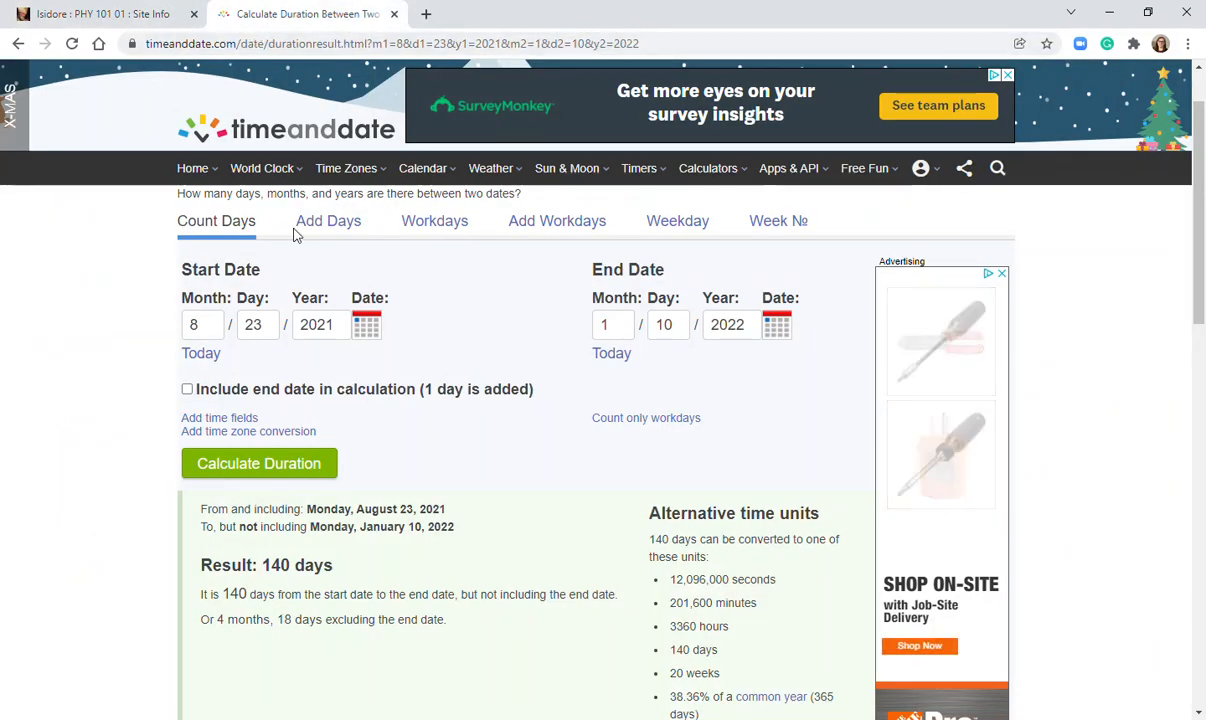
pyautogui.click(76, 44)
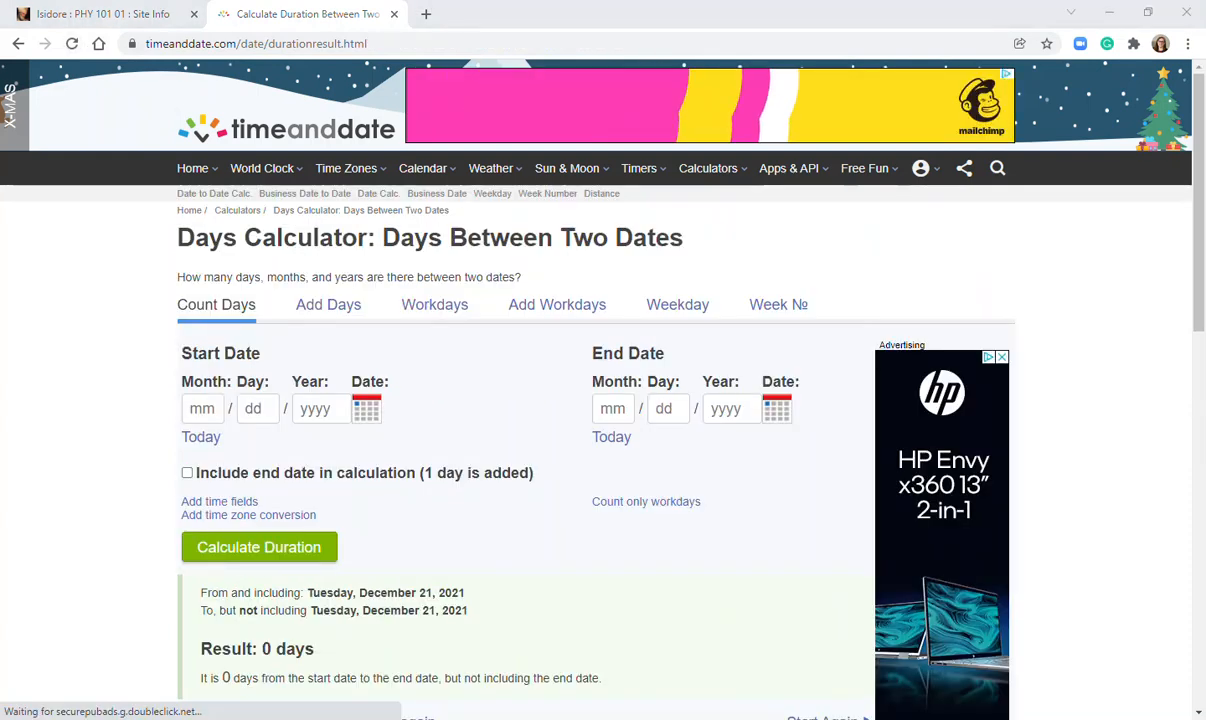
pyautogui.click(193, 406)
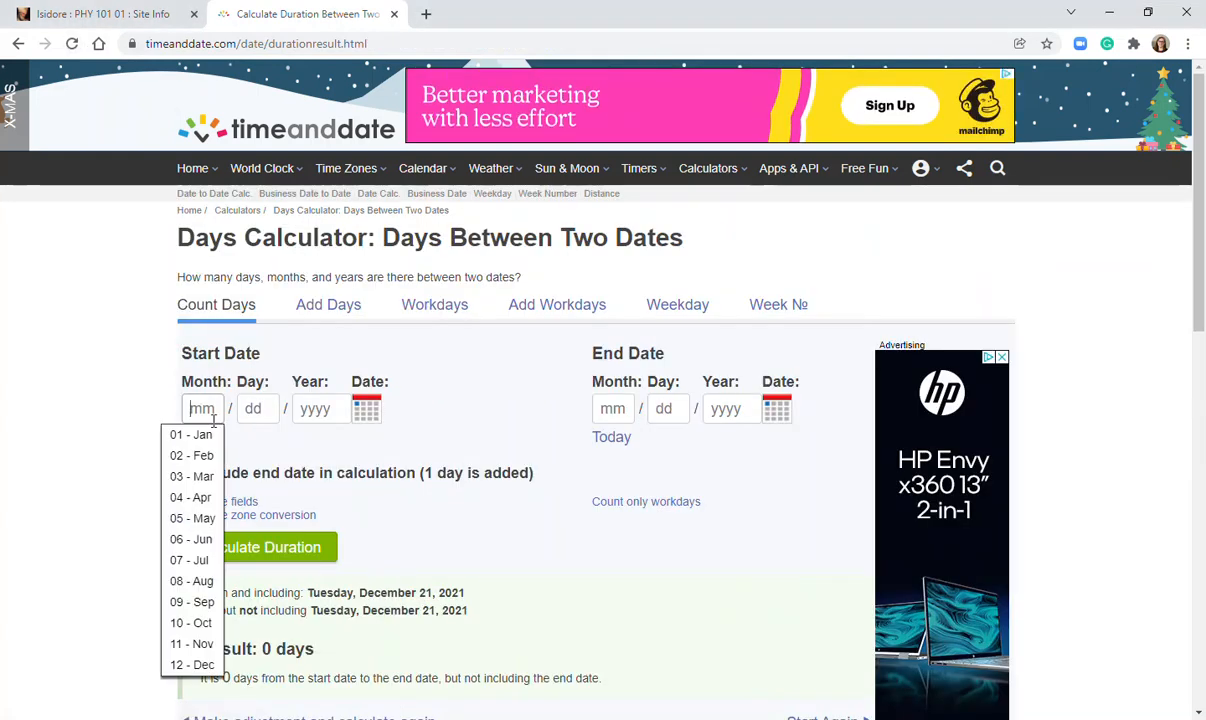
pyautogui.click(366, 412)
pyautogui.click(370, 448)
pyautogui.click(370, 448)
pyautogui.click(370, 448)
pyautogui.click(370, 448)
pyautogui.click(433, 591)
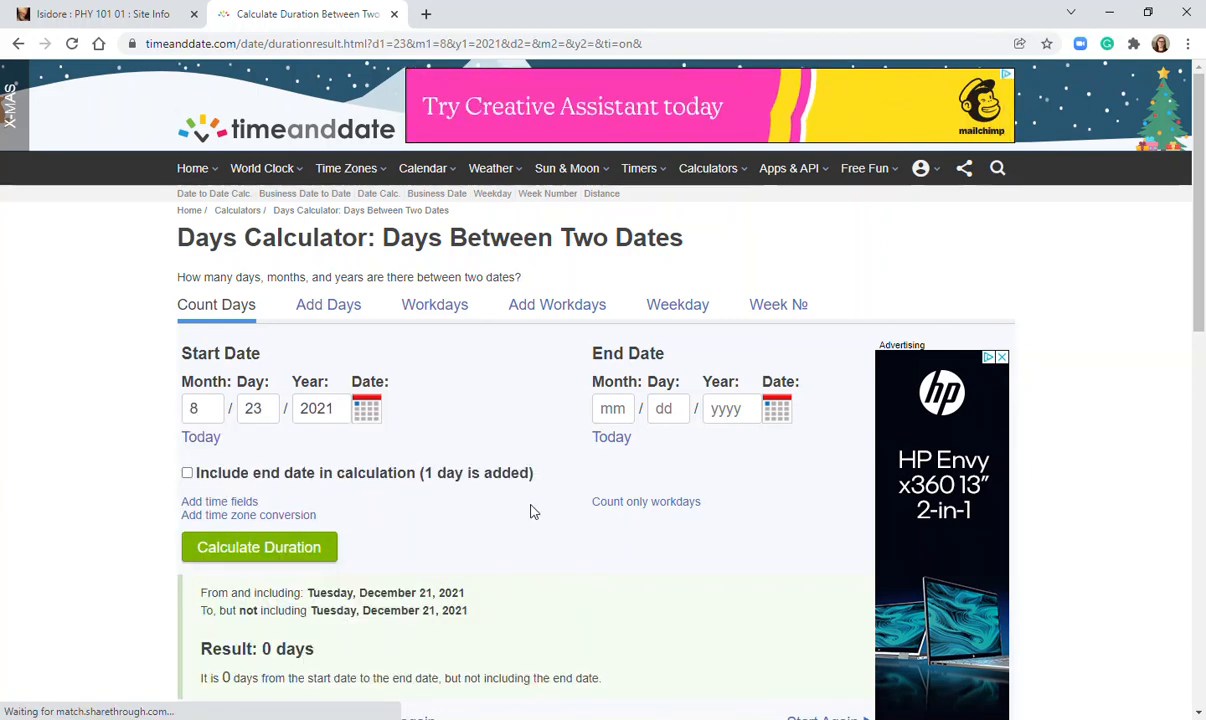
# Set the end date to 1/10/2022 in the days calculator and calculate the duration between the two dates
pyautogui.click(777, 407)
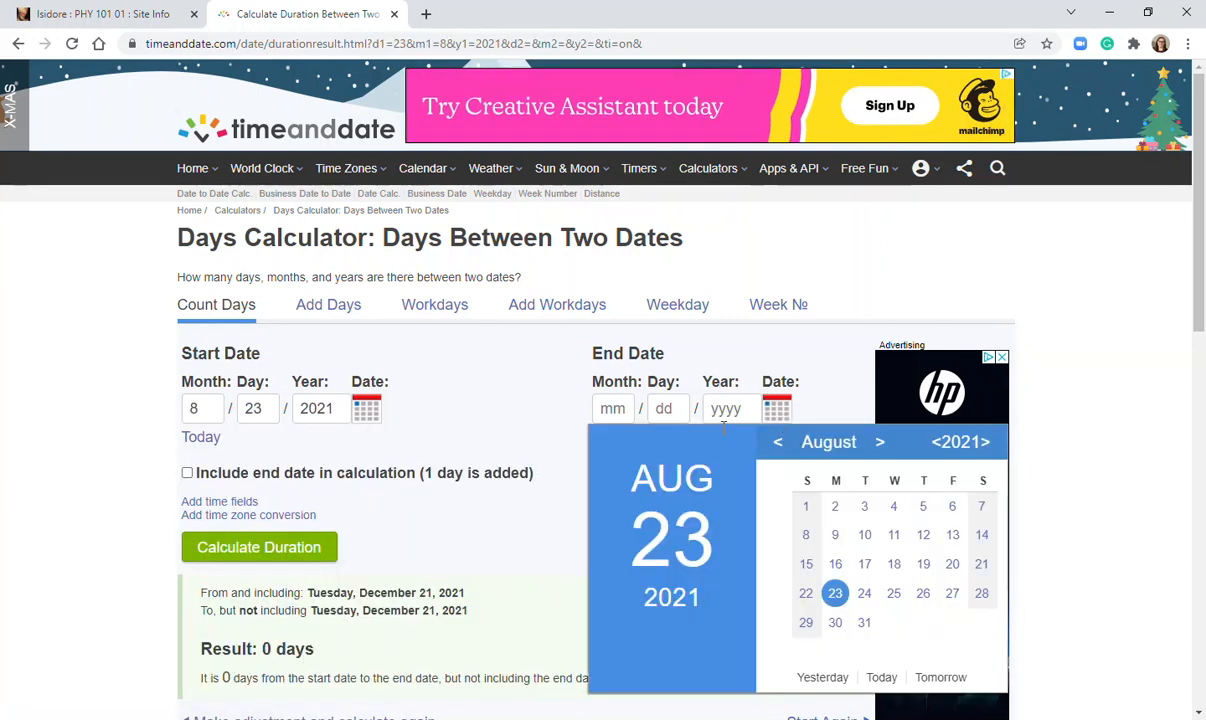
pyautogui.click(879, 442)
pyautogui.click(879, 442)
pyautogui.click(879, 442)
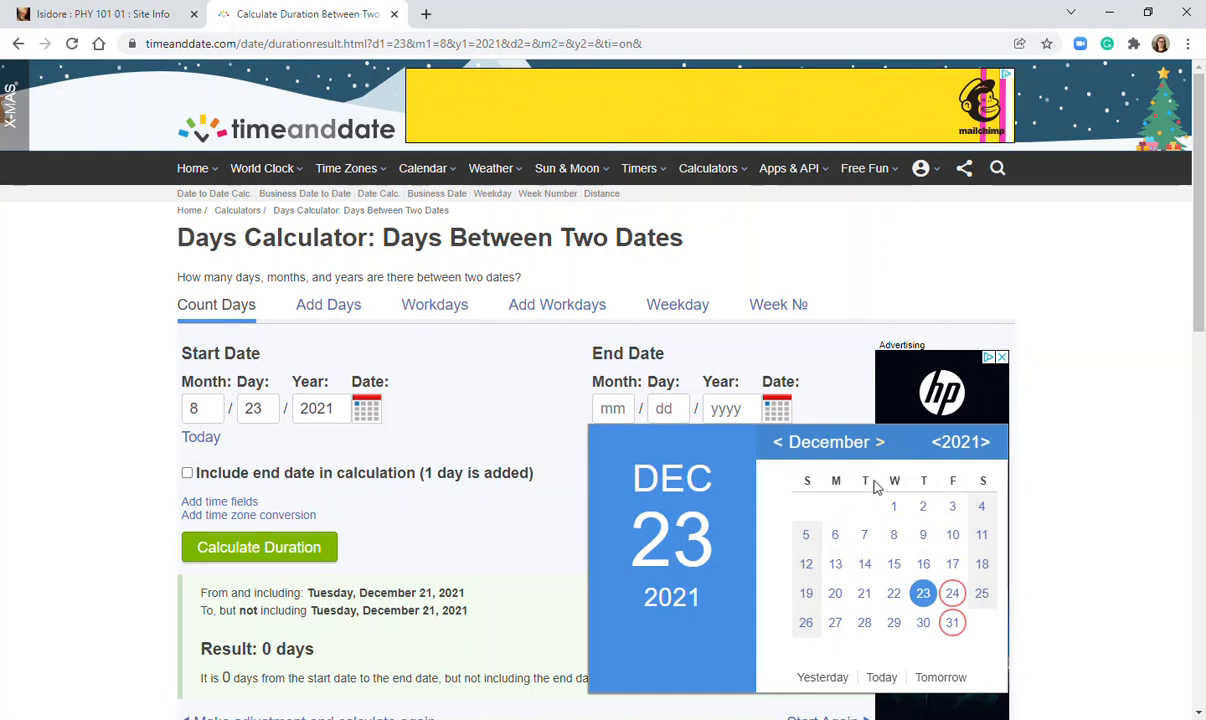
pyautogui.click(881, 445)
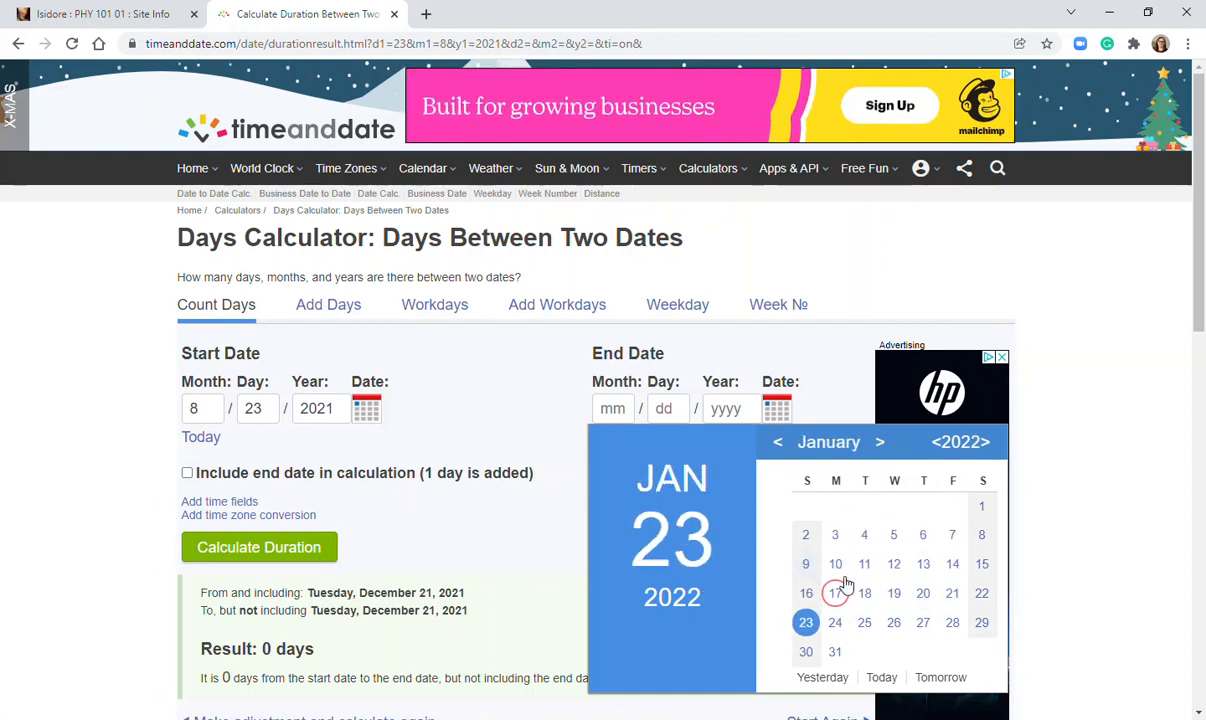
pyautogui.click(836, 563)
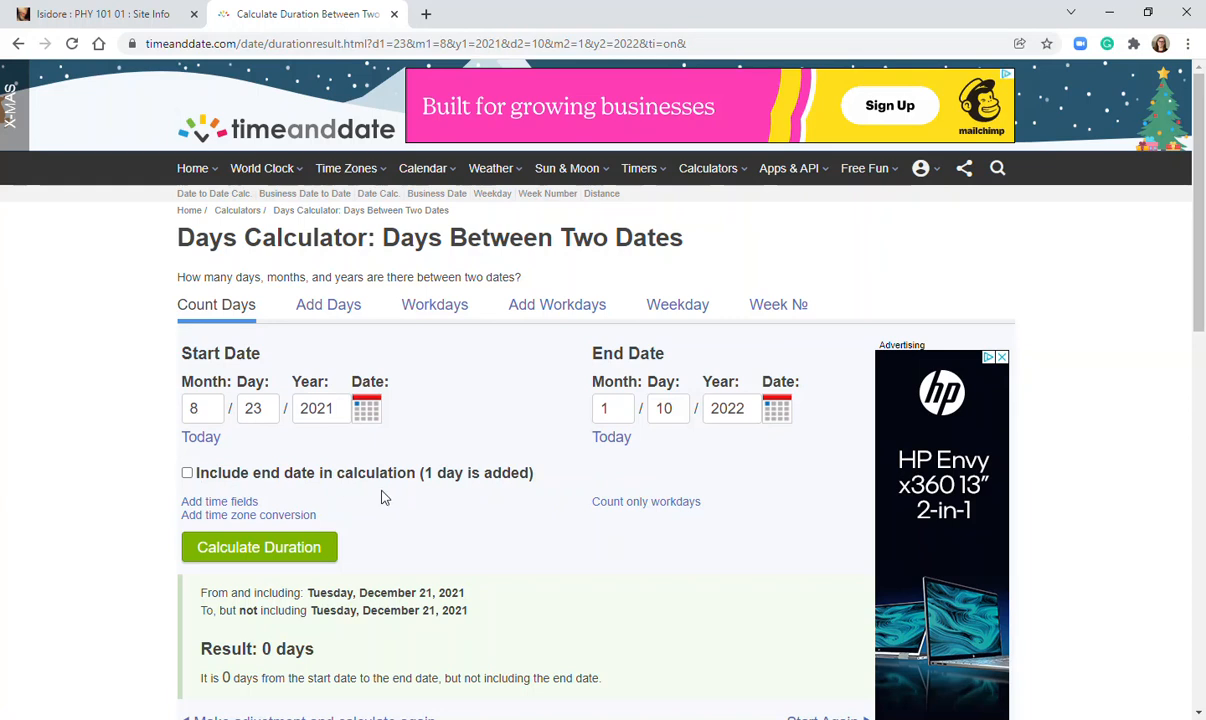
pyautogui.click(270, 553)
pyautogui.moveTo(203, 565); pyautogui.dragTo(350, 566)
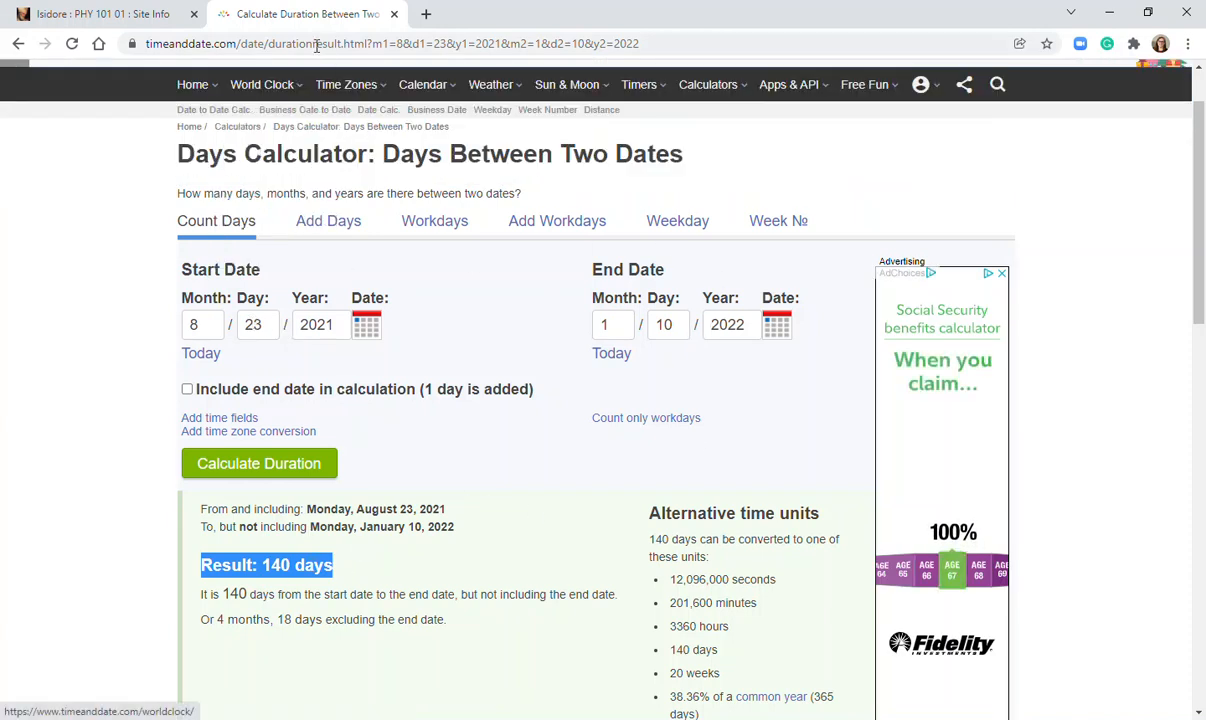
# Switch back to the Isidore Date Manager and expand the Lessons, Forums, Tests & Quizzes and Assignments sections
pyautogui.click(118, 13)
pyautogui.click(537, 353)
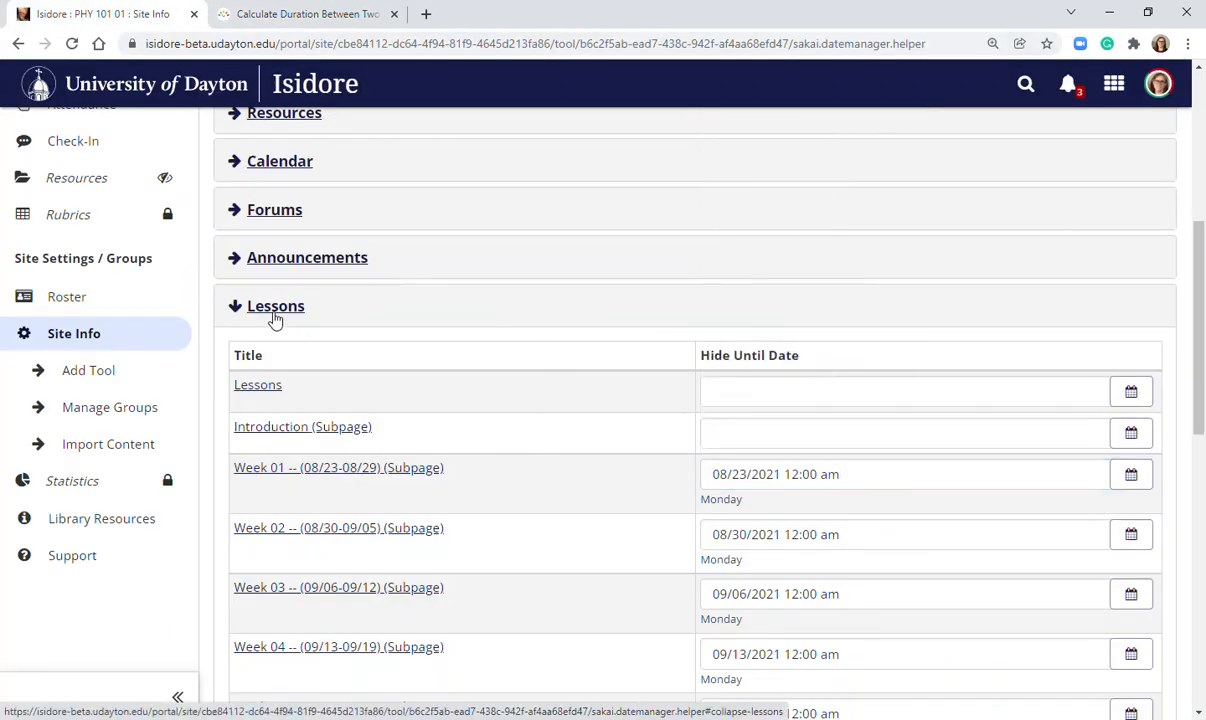
pyautogui.moveTo(1204, 277); pyautogui.dragTo(1205, 210)
pyautogui.click(240, 379)
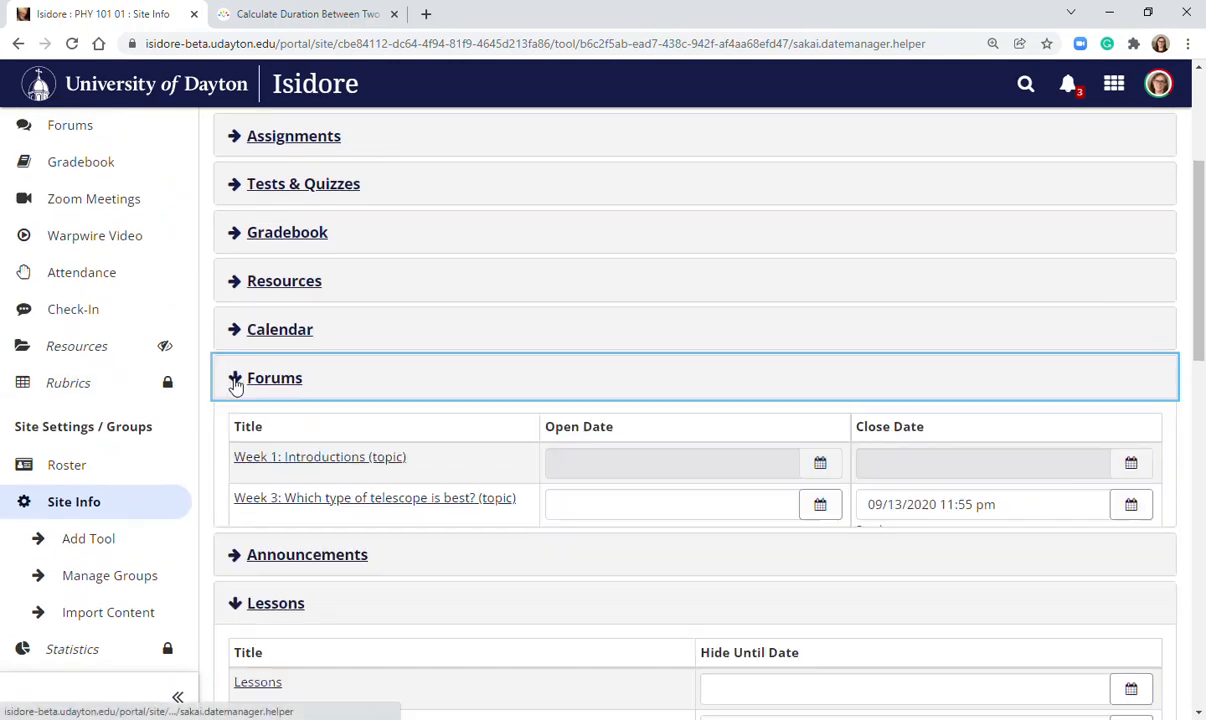
pyautogui.scroll(2, 412, 315)
pyautogui.click(233, 265)
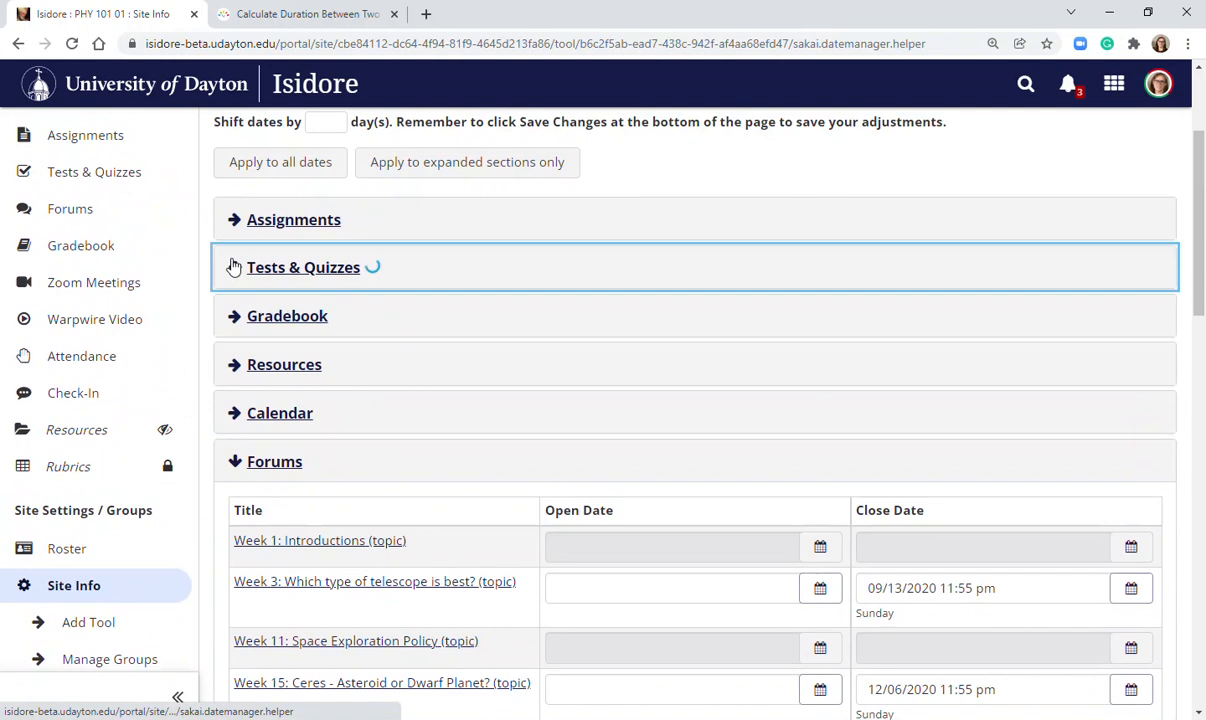
pyautogui.click(236, 224)
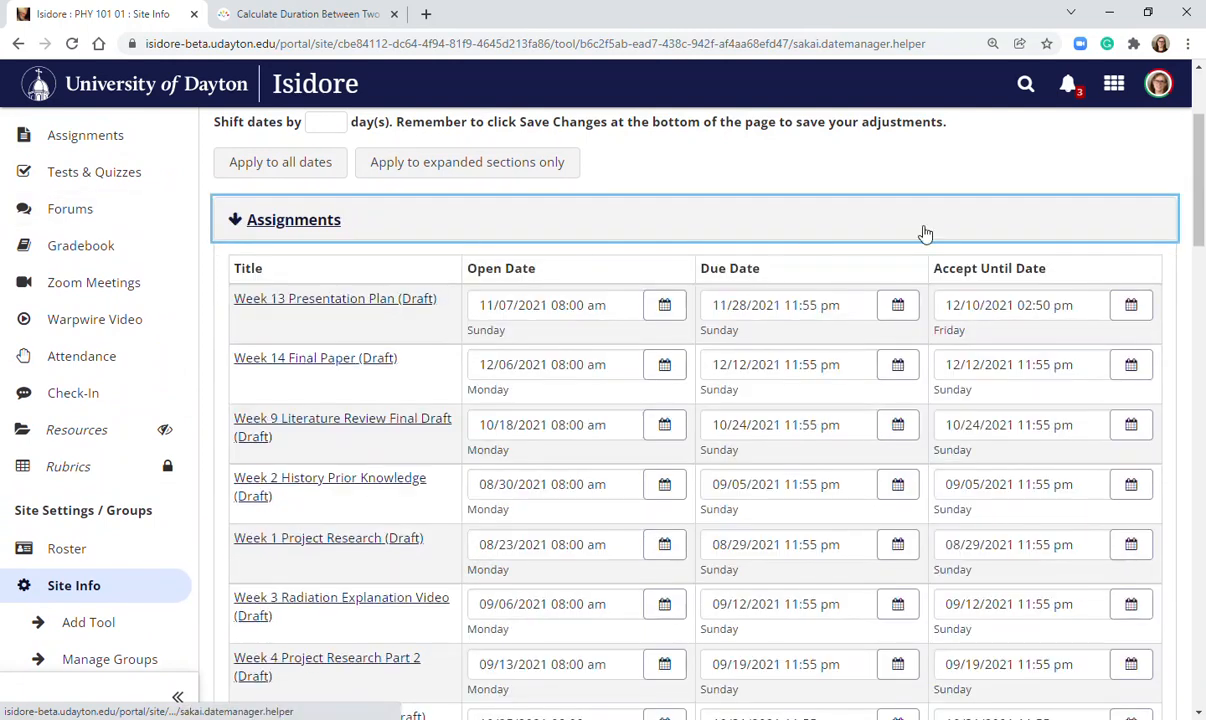
# Shift the dates by 140 days in the expanded sections only
pyautogui.moveTo(1204, 222); pyautogui.dragTo(1203, 190)
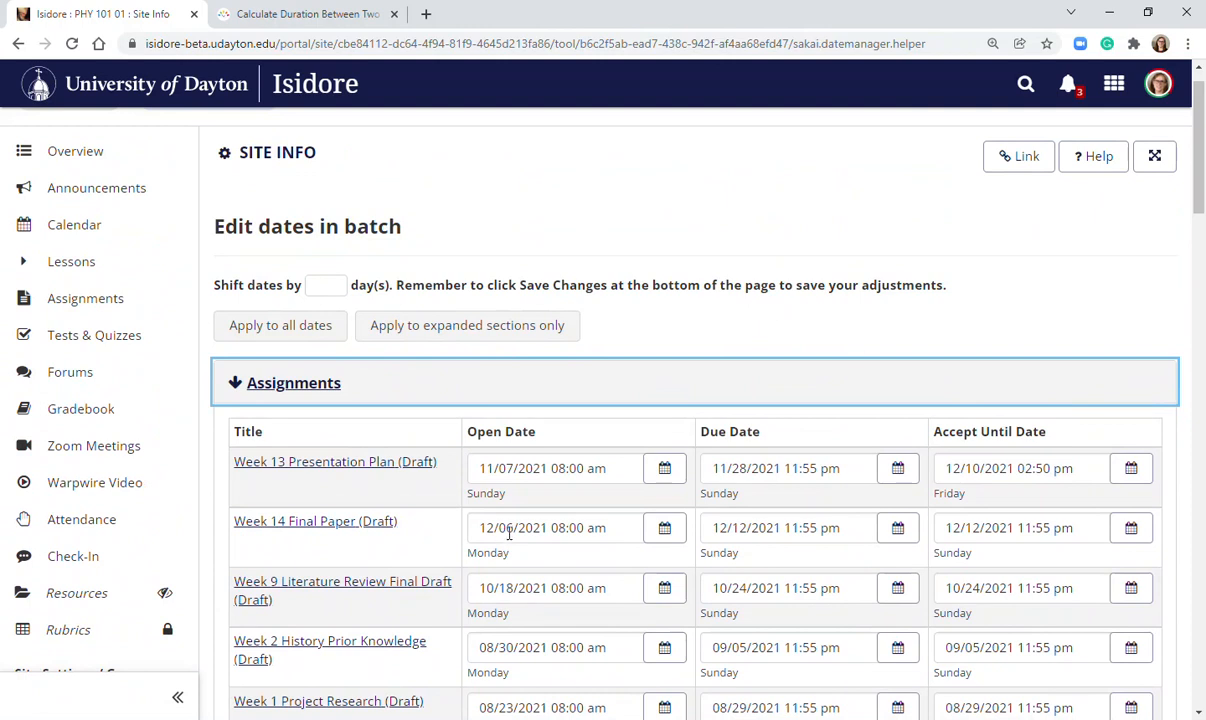
pyautogui.click(322, 284)
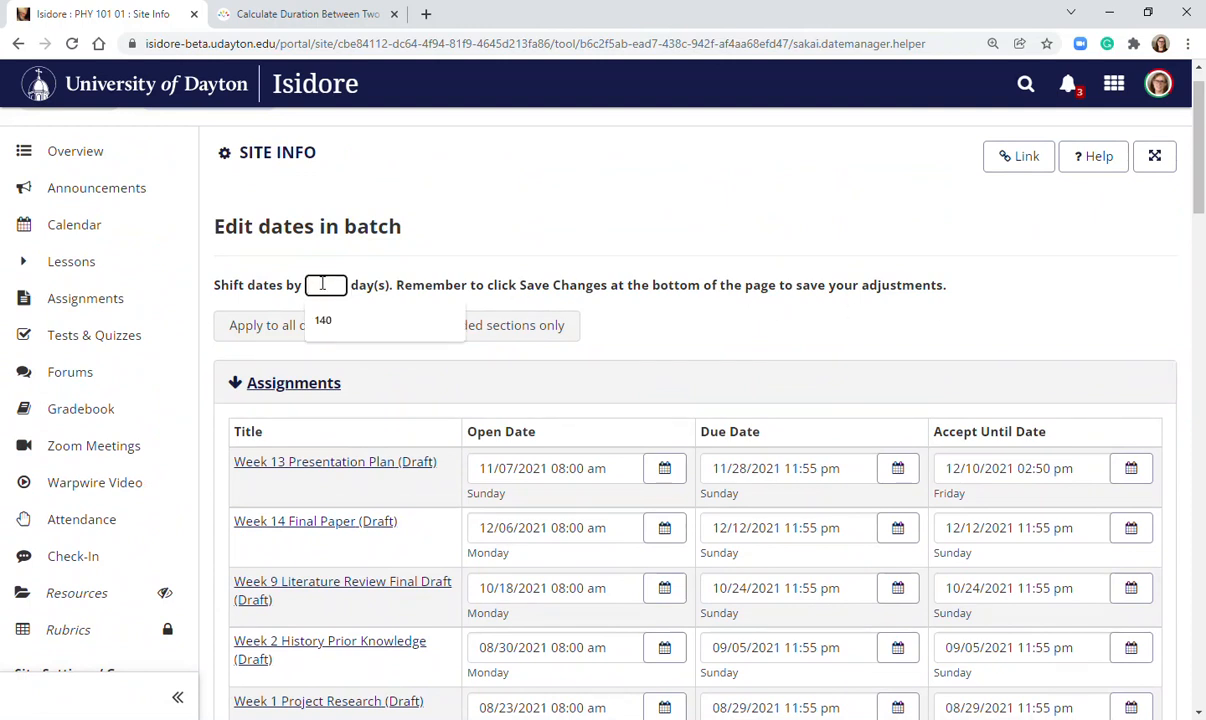
pyautogui.write('140')
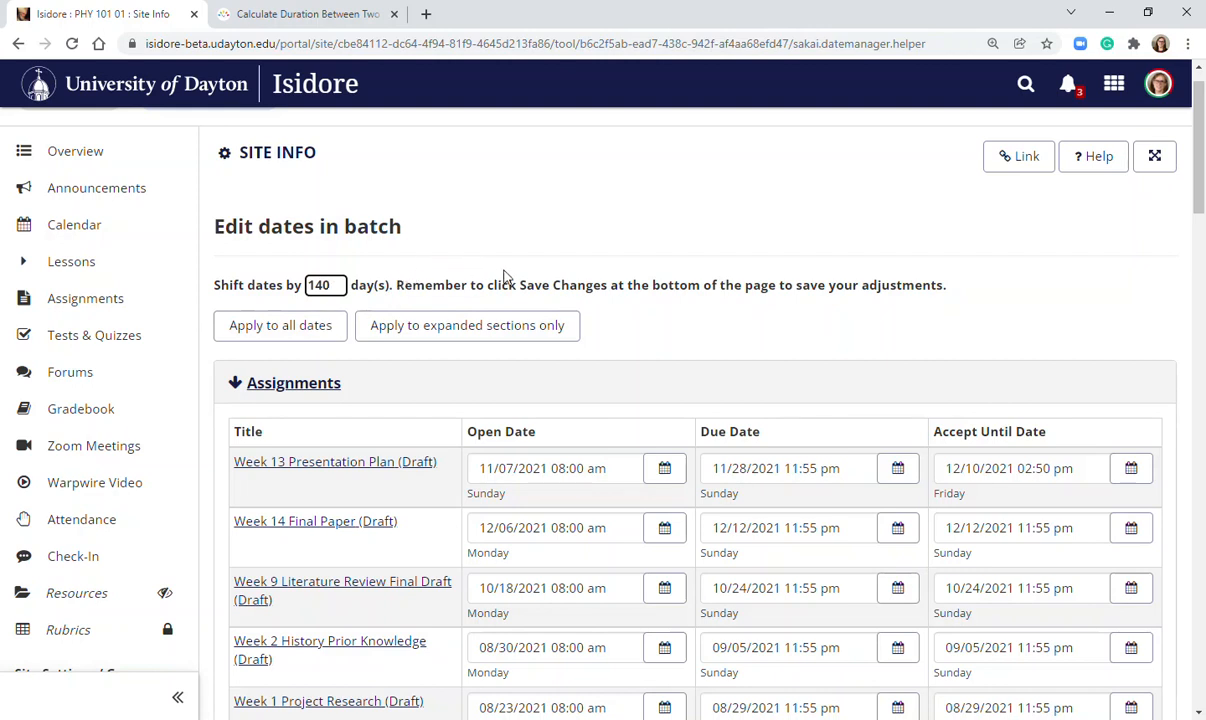
pyautogui.click(485, 336)
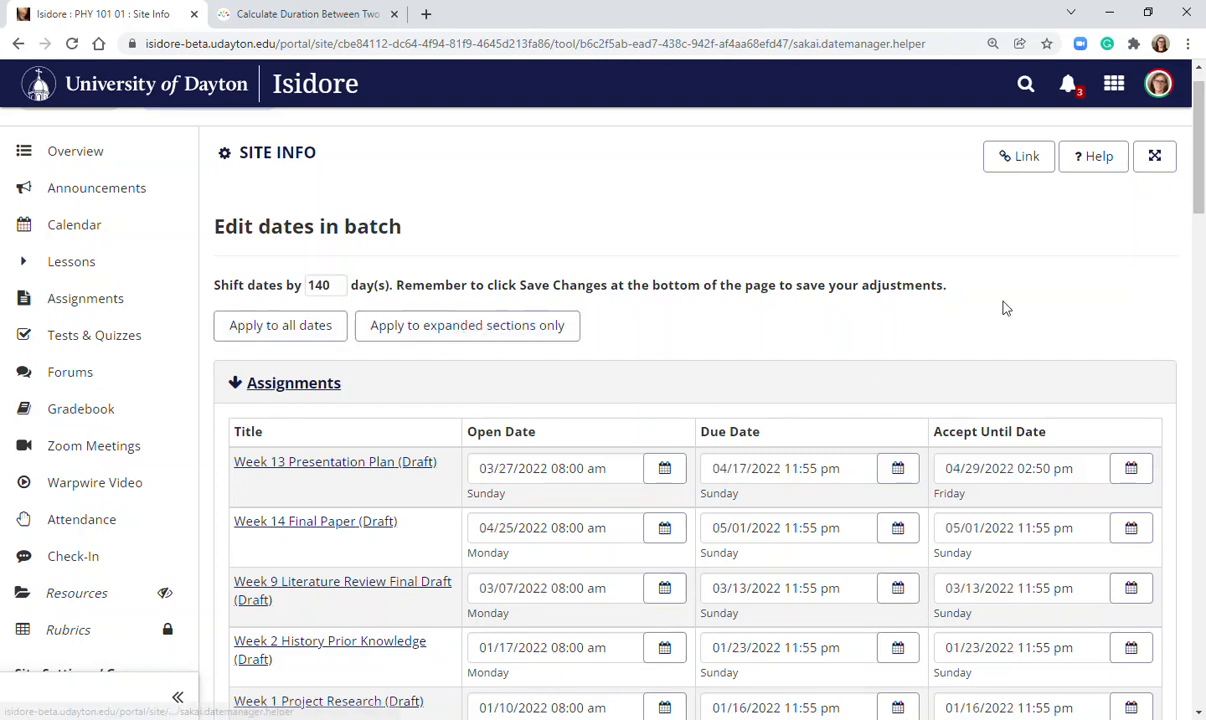
# Review the shifted assignment and lesson dates, save the changes and confirm modifying the listed course dates
pyautogui.moveTo(1200, 176); pyautogui.dragTo(1204, 231)
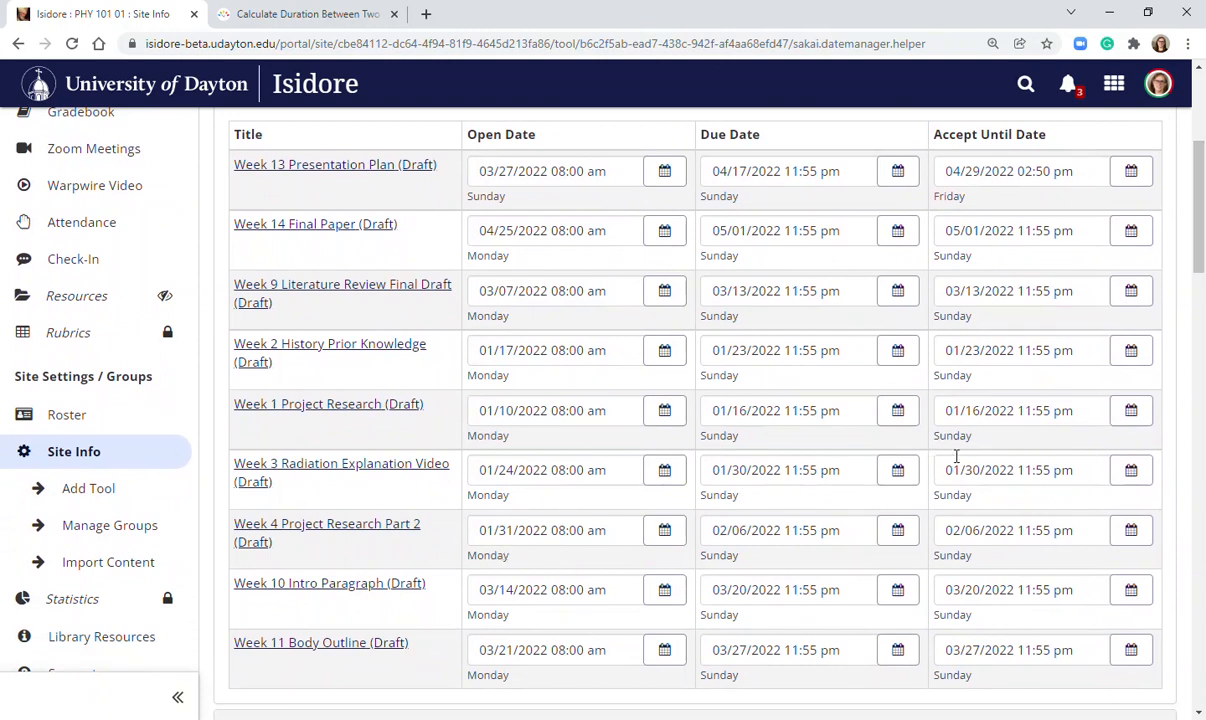
pyautogui.moveTo(1203, 262); pyautogui.dragTo(1203, 581)
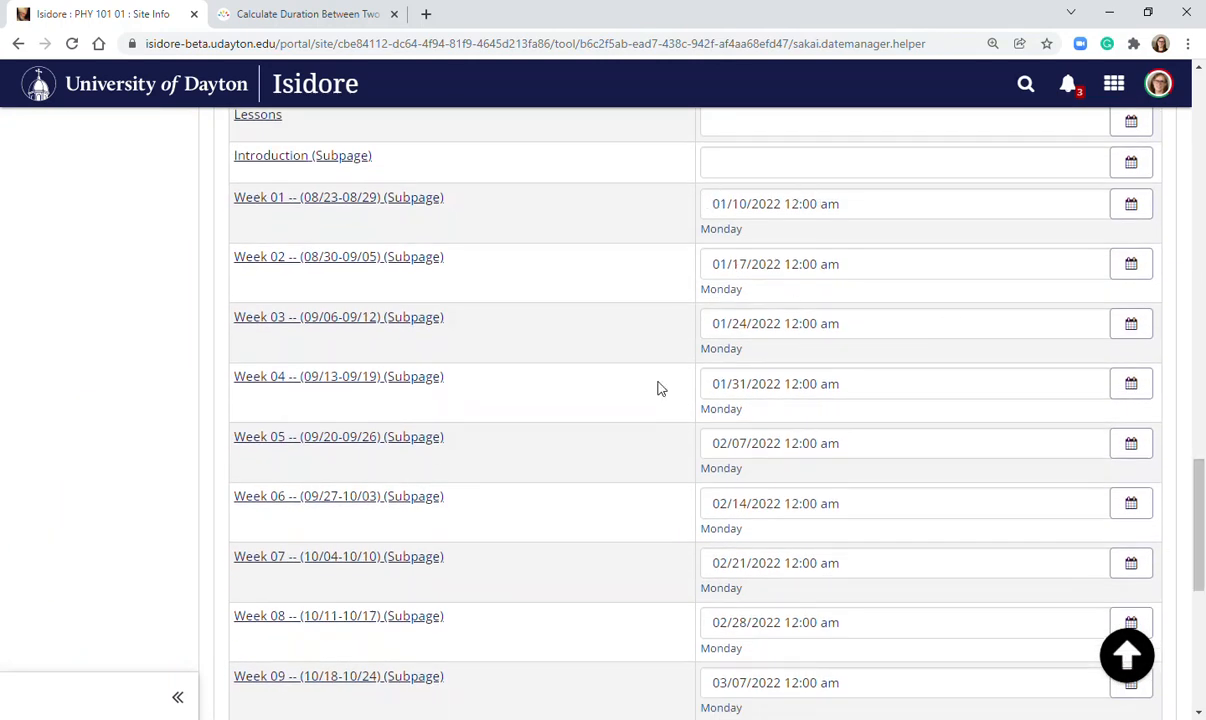
pyautogui.scroll(-3, 1203, 487)
pyautogui.scroll(-3, 237, 611)
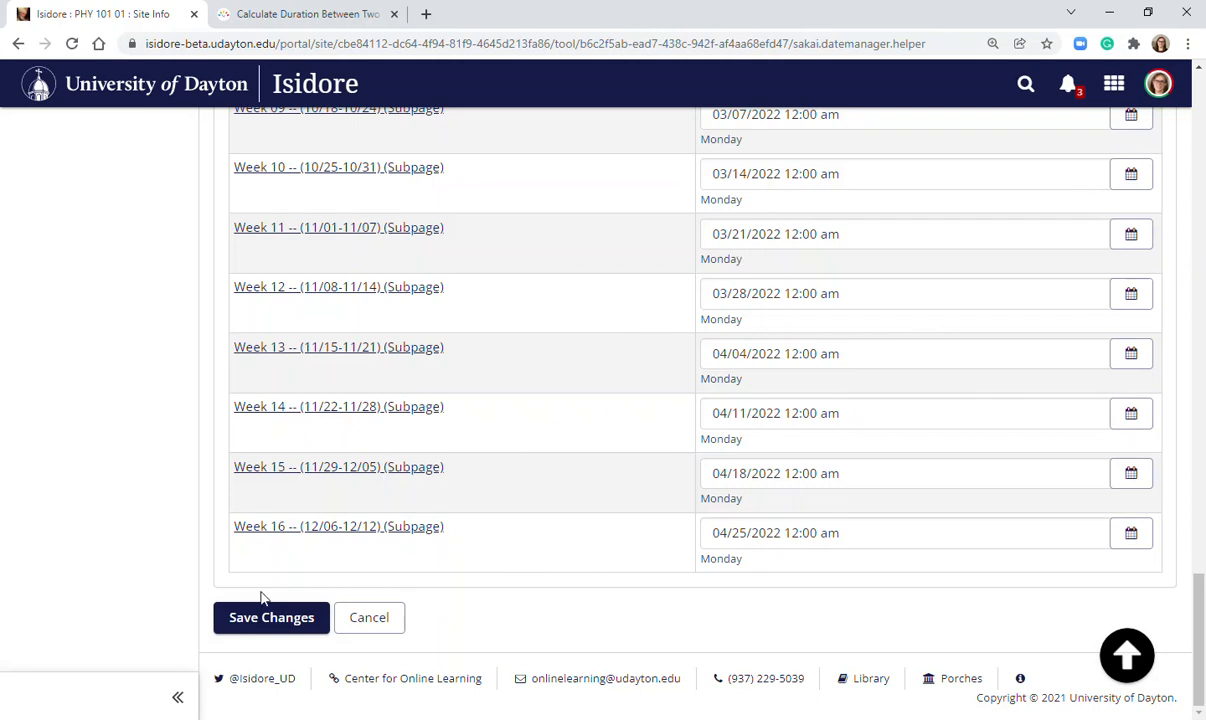
pyautogui.click(268, 620)
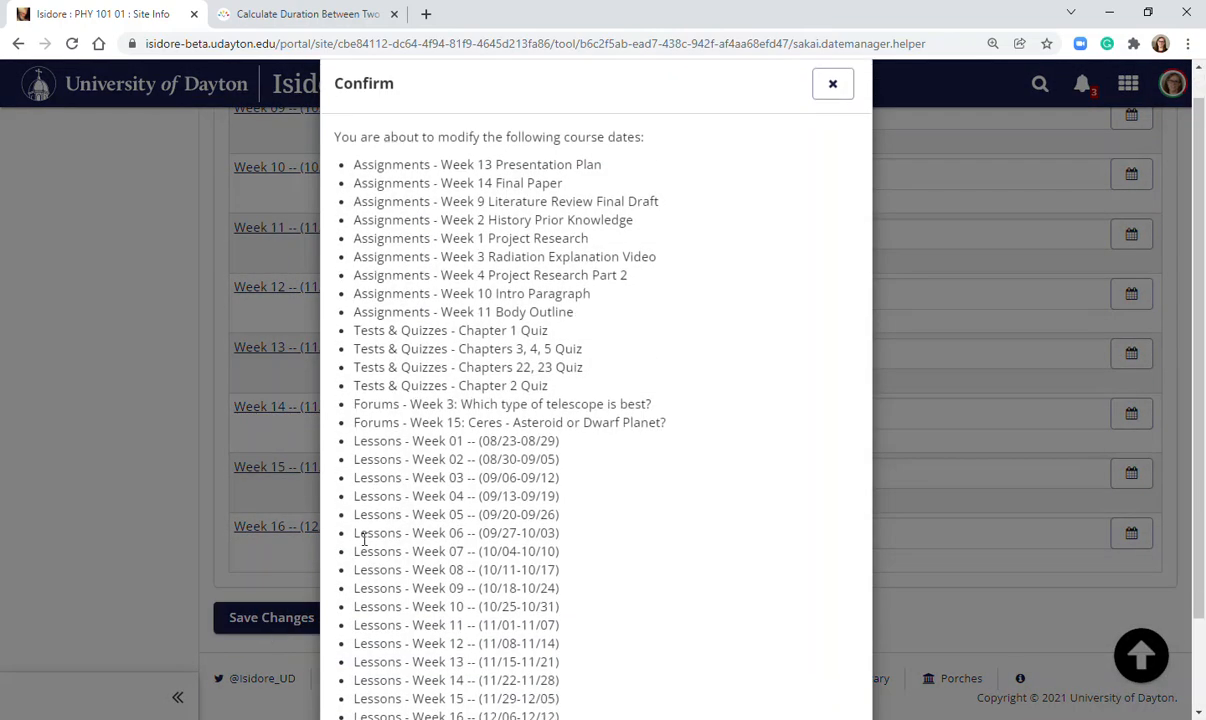
pyautogui.scroll(-3, 360, 540)
pyautogui.click(390, 652)
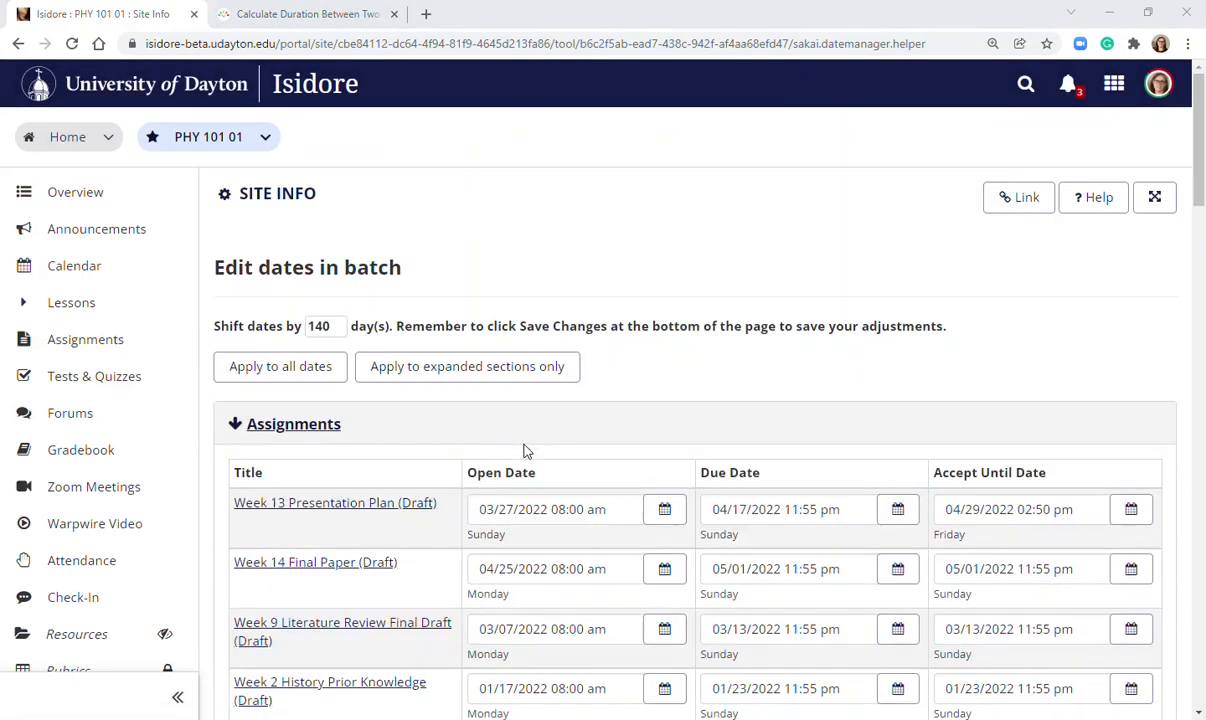
# Expand the Lessons subpage list and inspect the Week 13 Presentation Plan's open date in its date picker
pyautogui.click(97, 305)
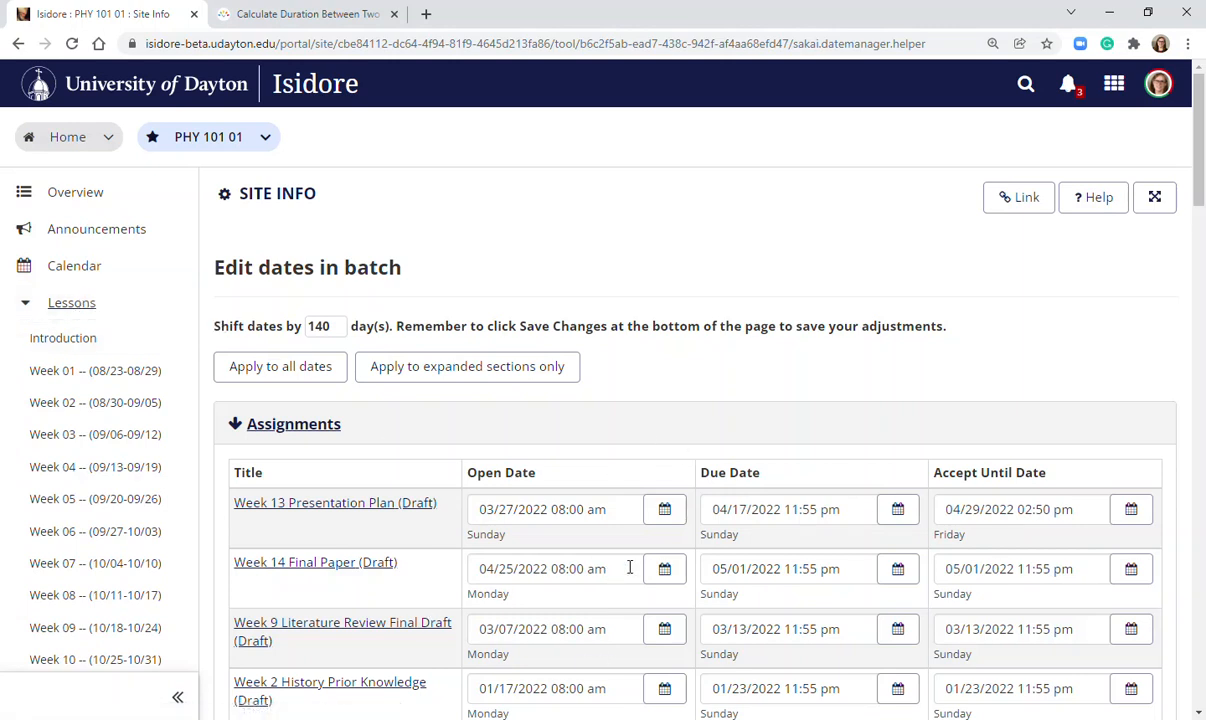
pyautogui.click(665, 510)
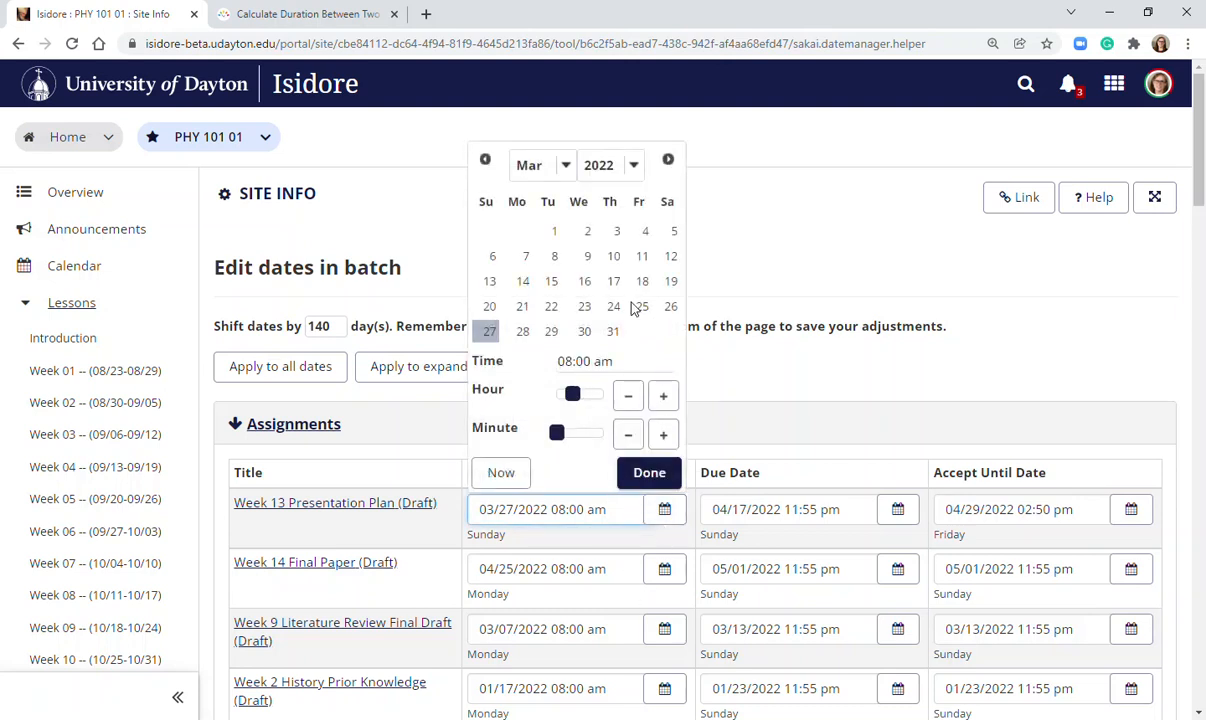
pyautogui.click(322, 326)
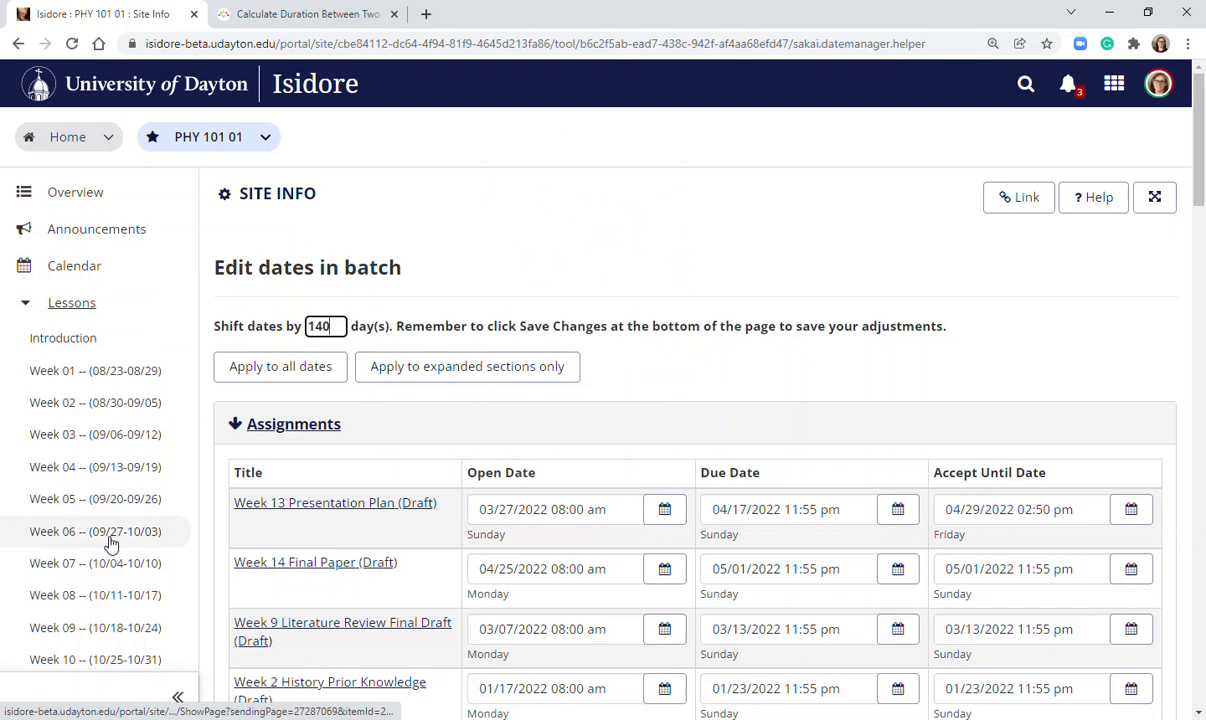
# Open the Lessons tool and look over the release dates of the weekly subpages
pyautogui.click(85, 303)
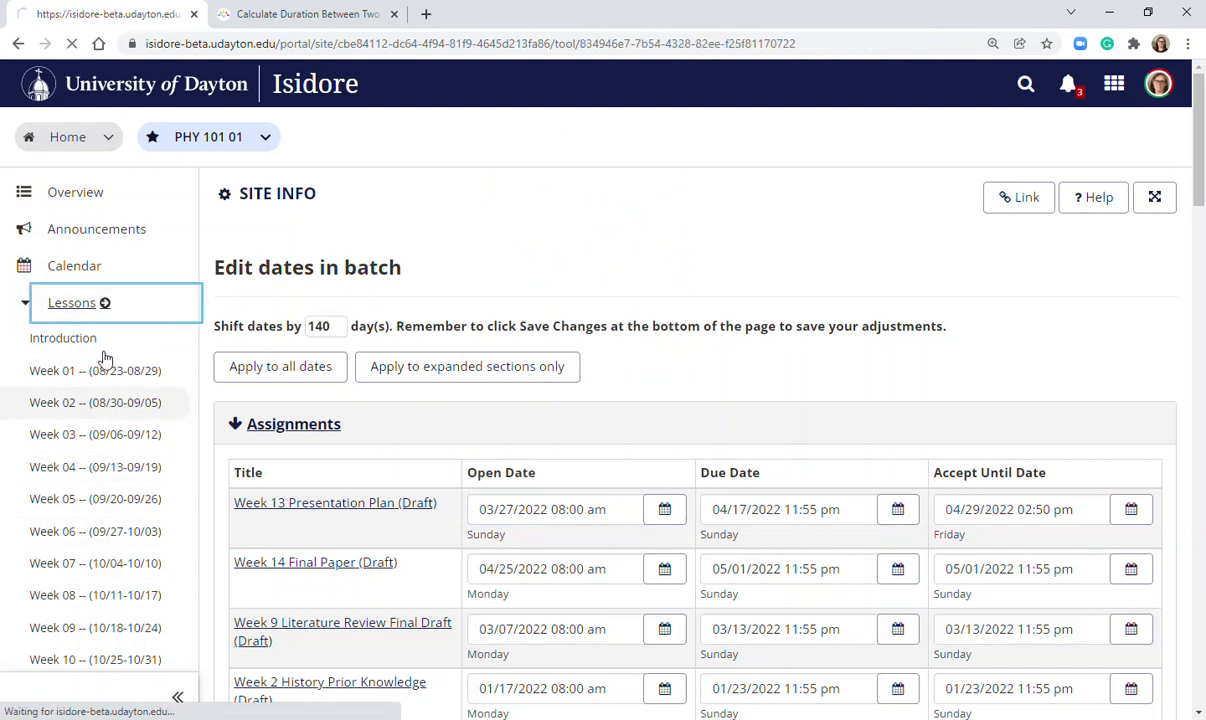
pyautogui.scroll(-3, 110, 370)
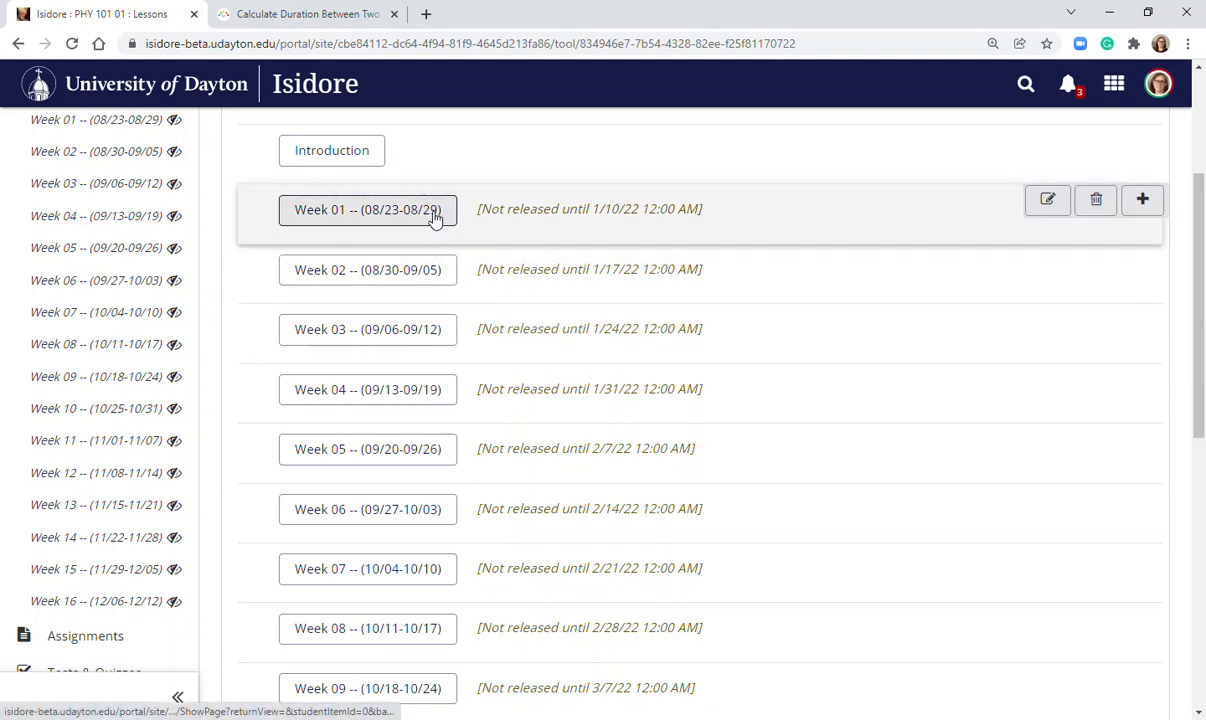
pyautogui.scroll(3, 430, 222)
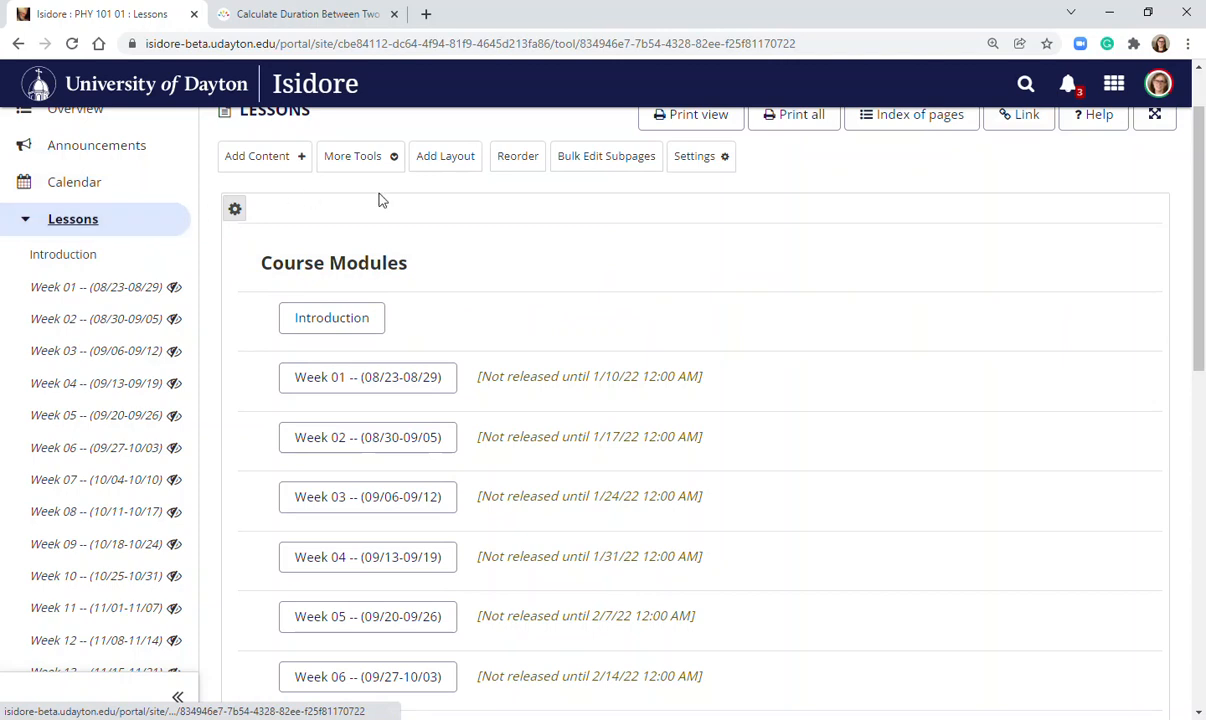
# Open bulk editing of the Lessons subpages, examine the date ranges in the Week 01 and Week 02 titles, and return to Lessons
pyautogui.click(615, 157)
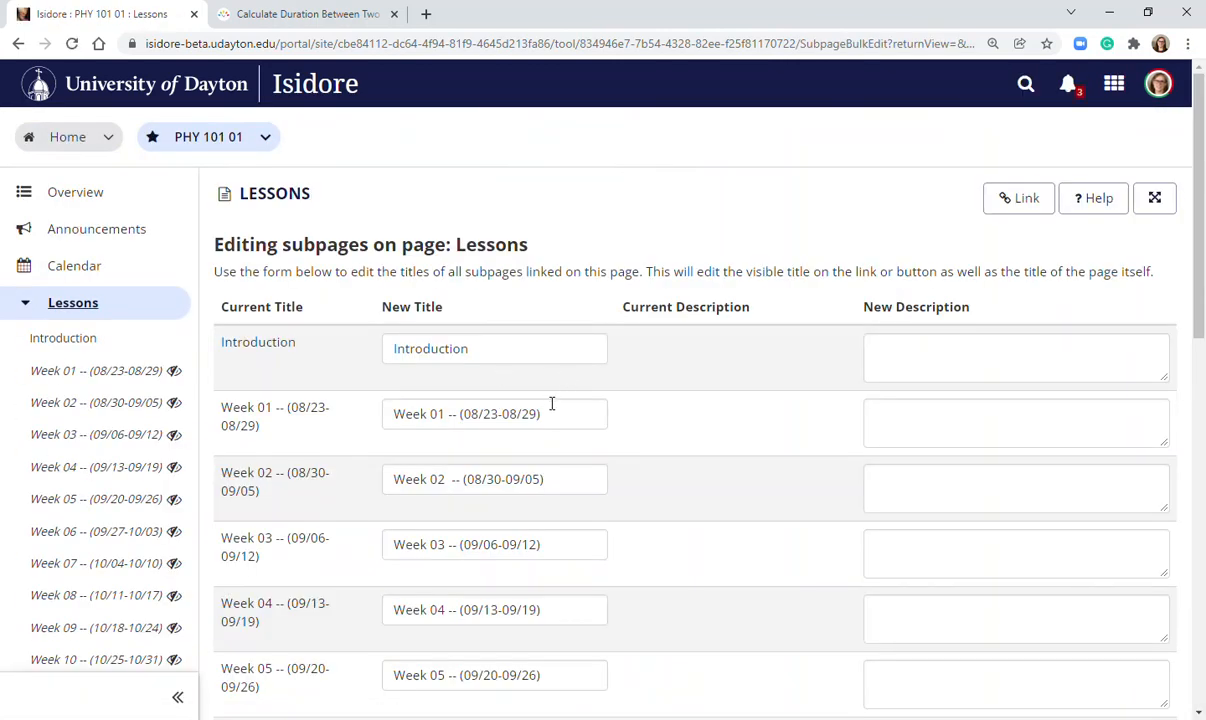
pyautogui.moveTo(563, 418); pyautogui.dragTo(448, 422)
pyautogui.moveTo(572, 476); pyautogui.dragTo(489, 477)
pyautogui.click(492, 478)
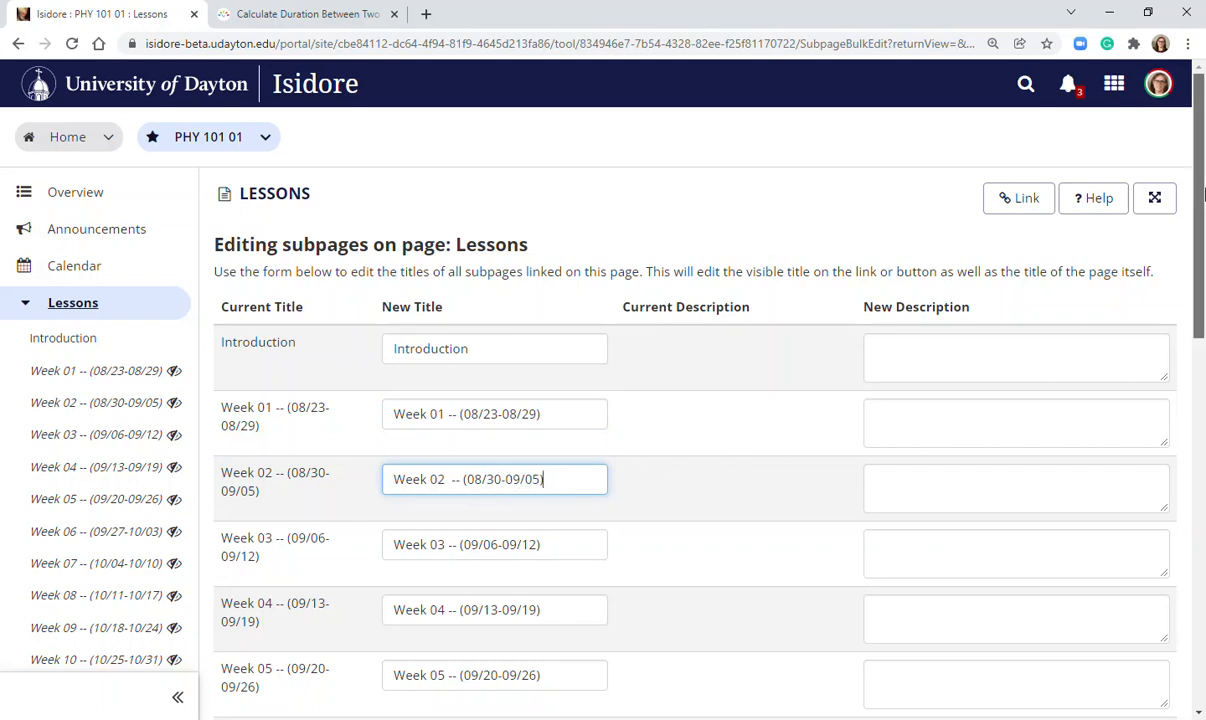
pyautogui.click(105, 310)
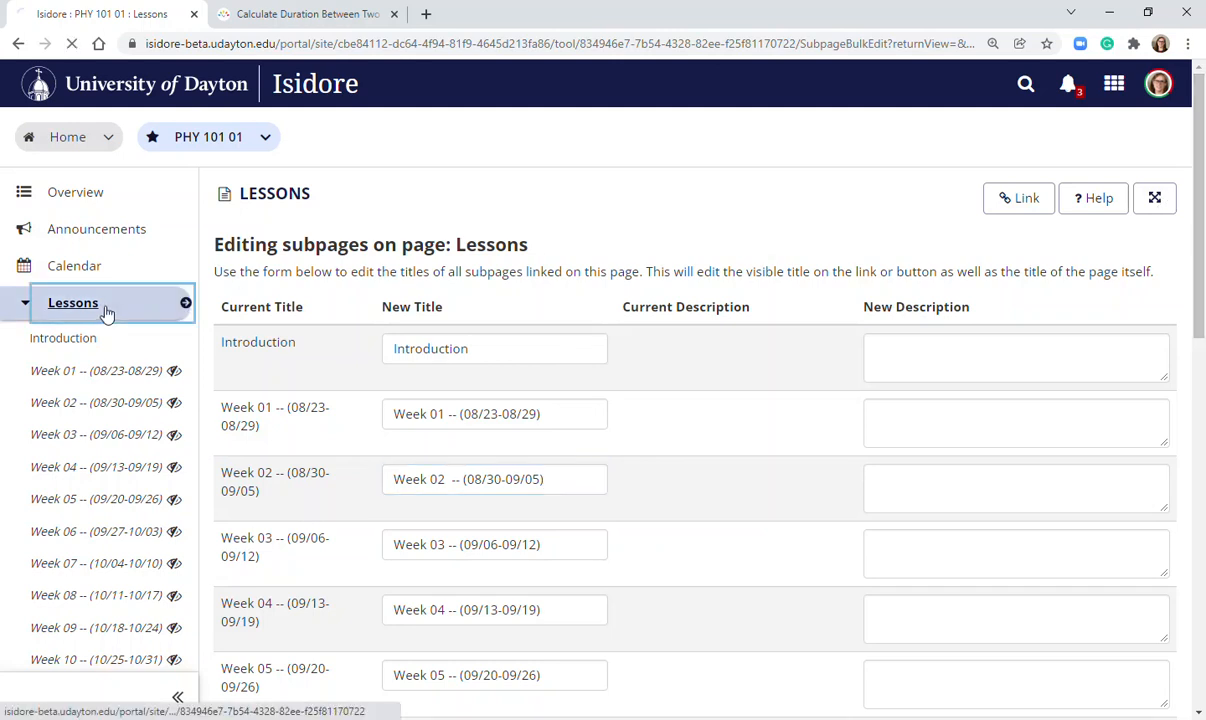
# Open the Week 01 subpage and examine its content for manually written dates, especially the Important Dates box
pyautogui.click(100, 376)
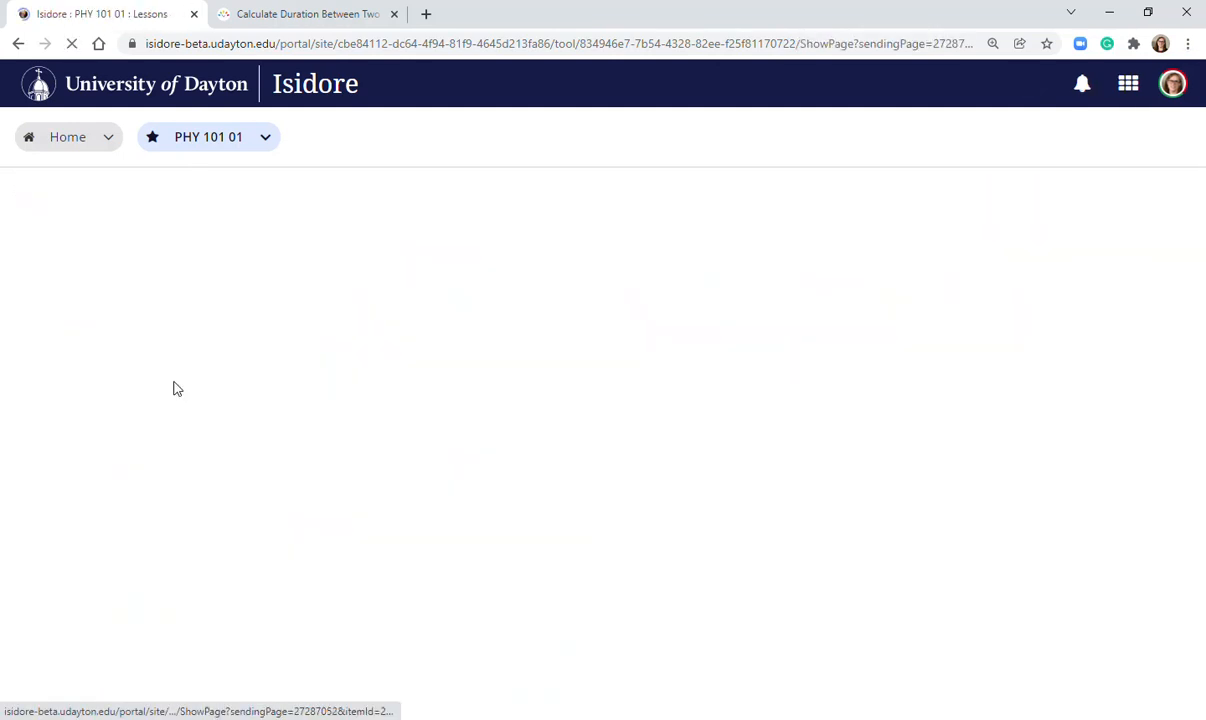
pyautogui.scroll(-4, 697, 359)
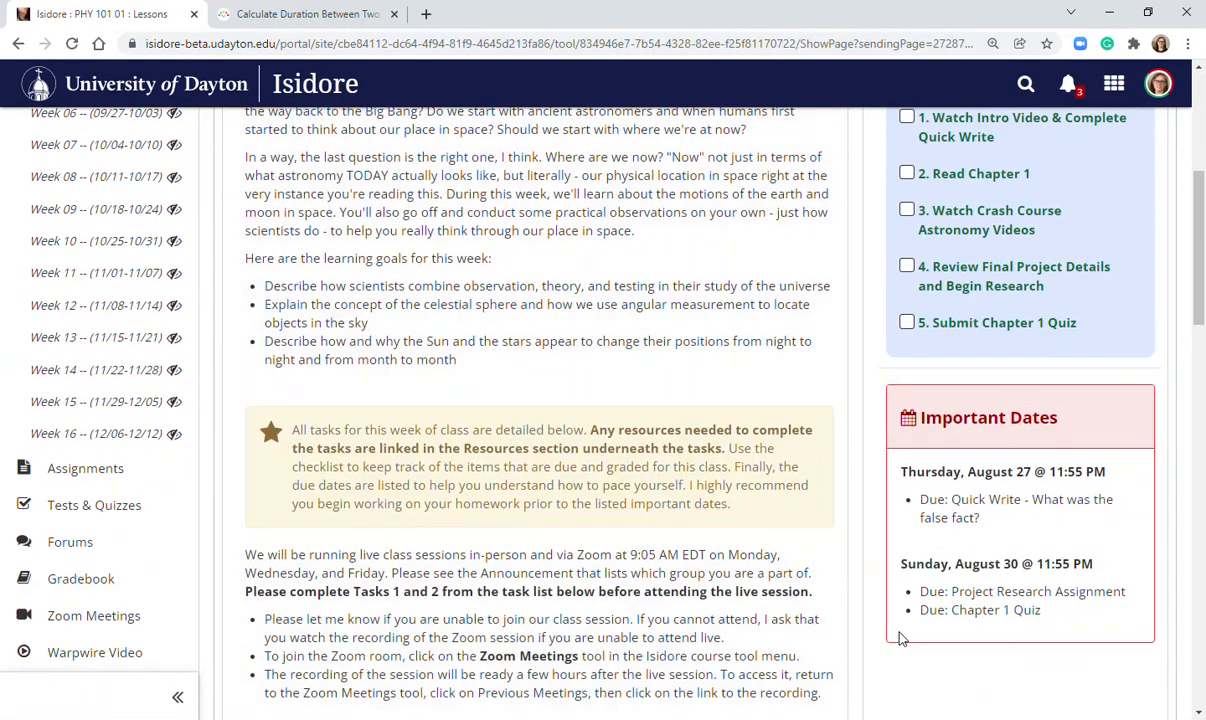
pyautogui.moveTo(1046, 471); pyautogui.dragTo(901, 471)
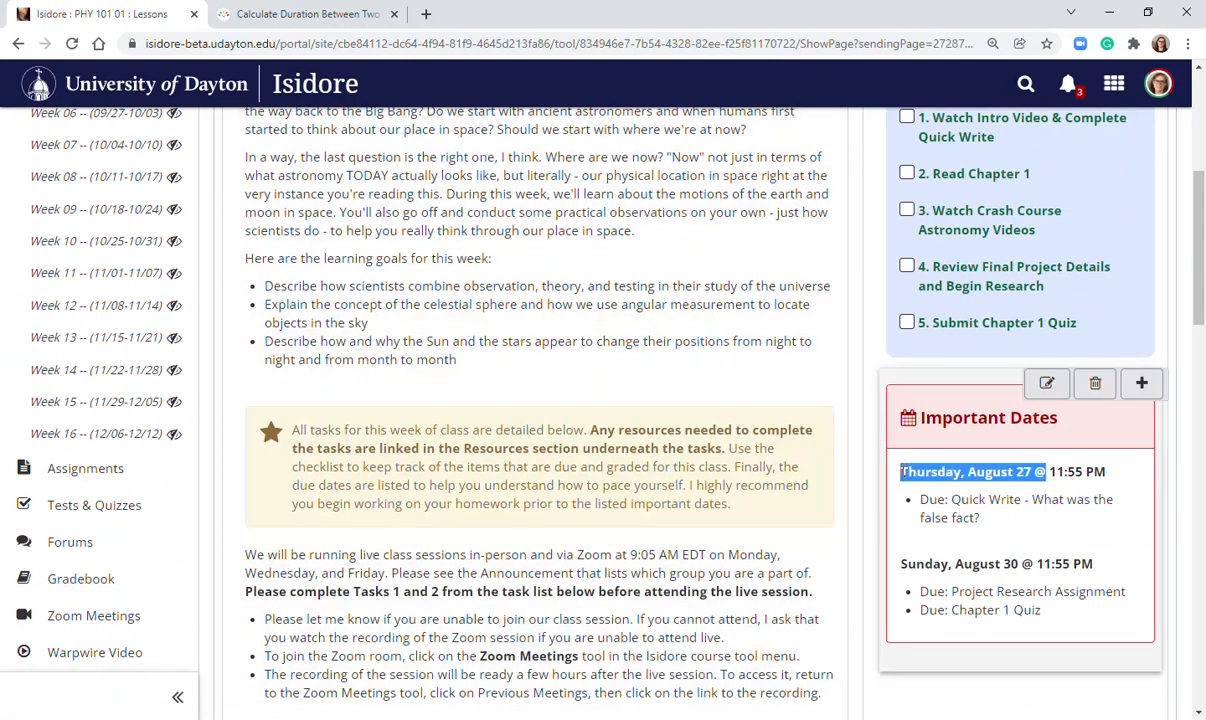
pyautogui.click(904, 471)
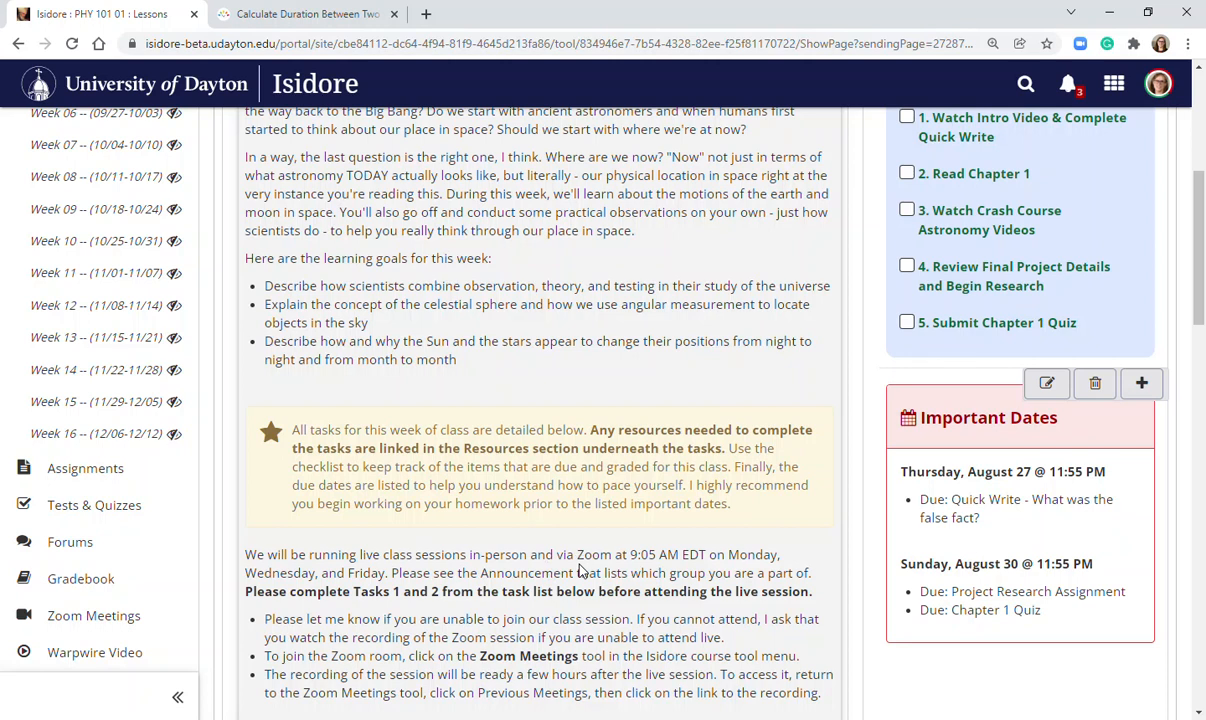
pyautogui.scroll(-3, 958, 347)
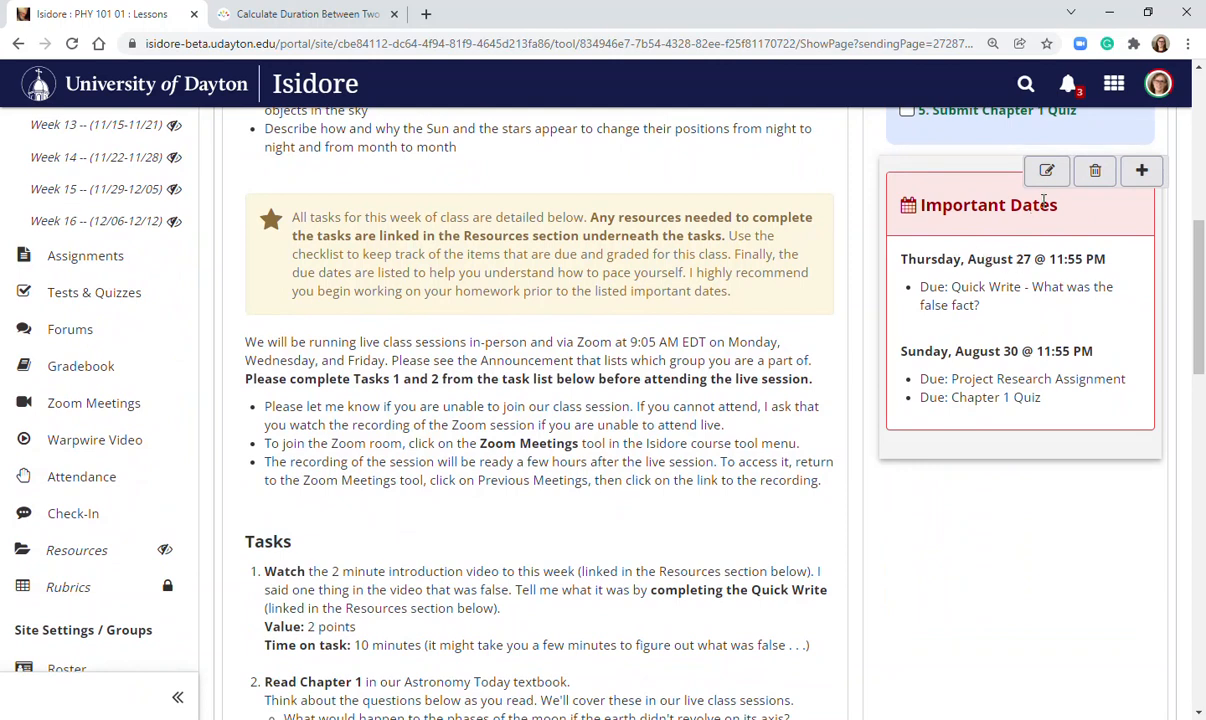
pyautogui.moveTo(898, 262); pyautogui.dragTo(935, 252)
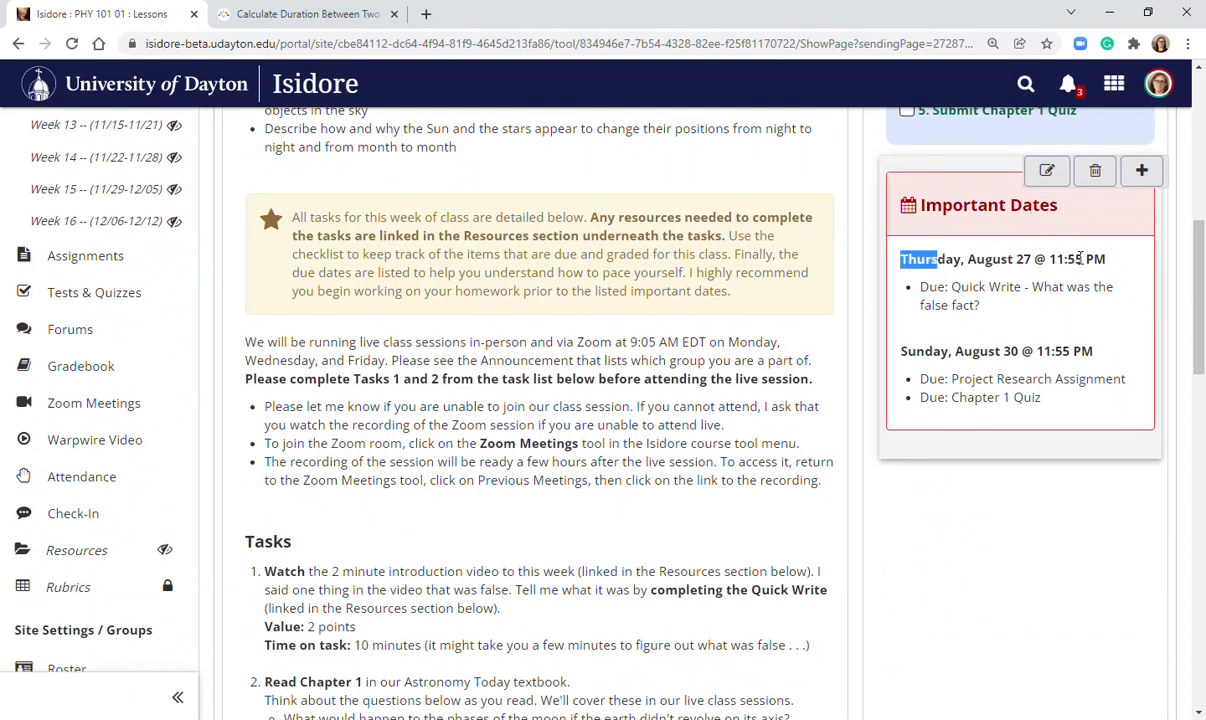
pyautogui.moveTo(1057, 259); pyautogui.dragTo(966, 259)
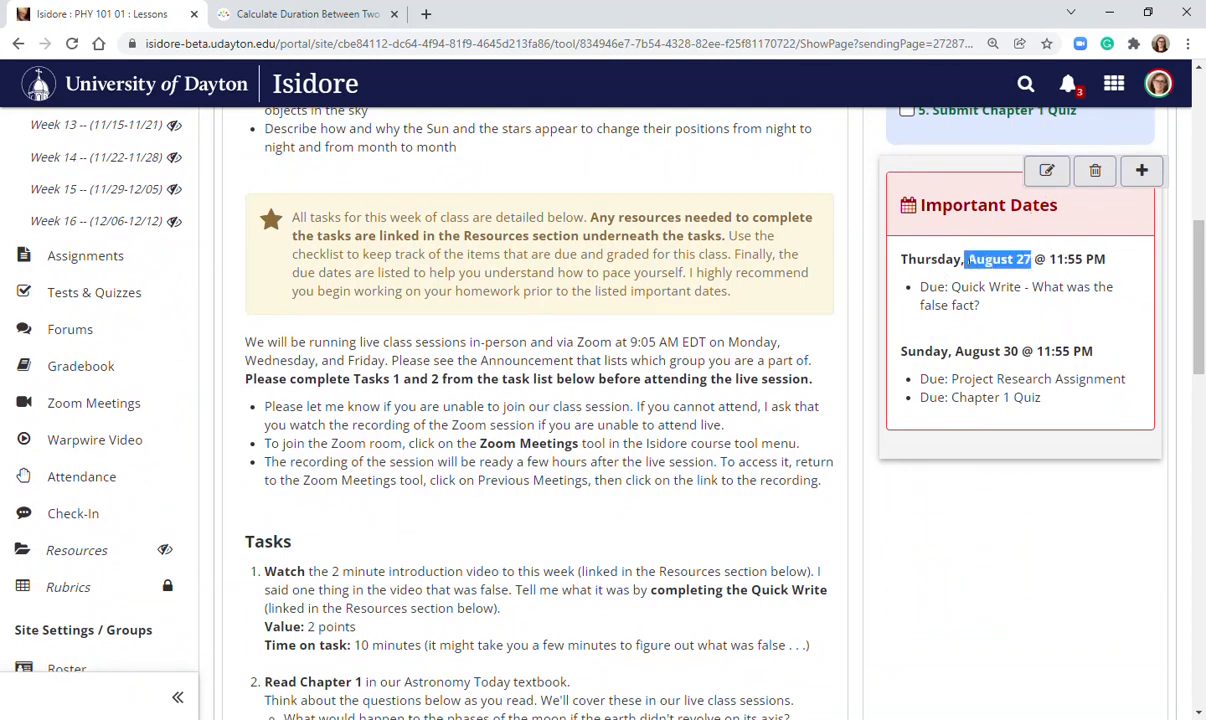
pyautogui.click(951, 329)
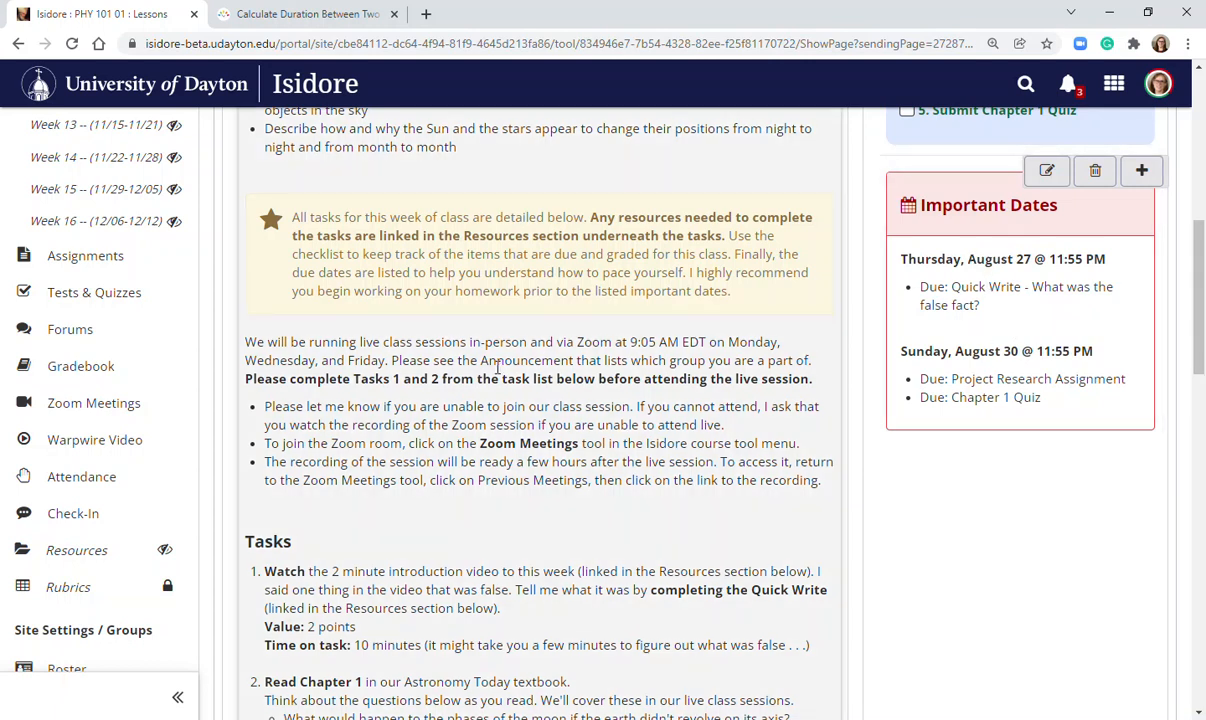
pyautogui.moveTo(1199, 280); pyautogui.dragTo(1204, 168)
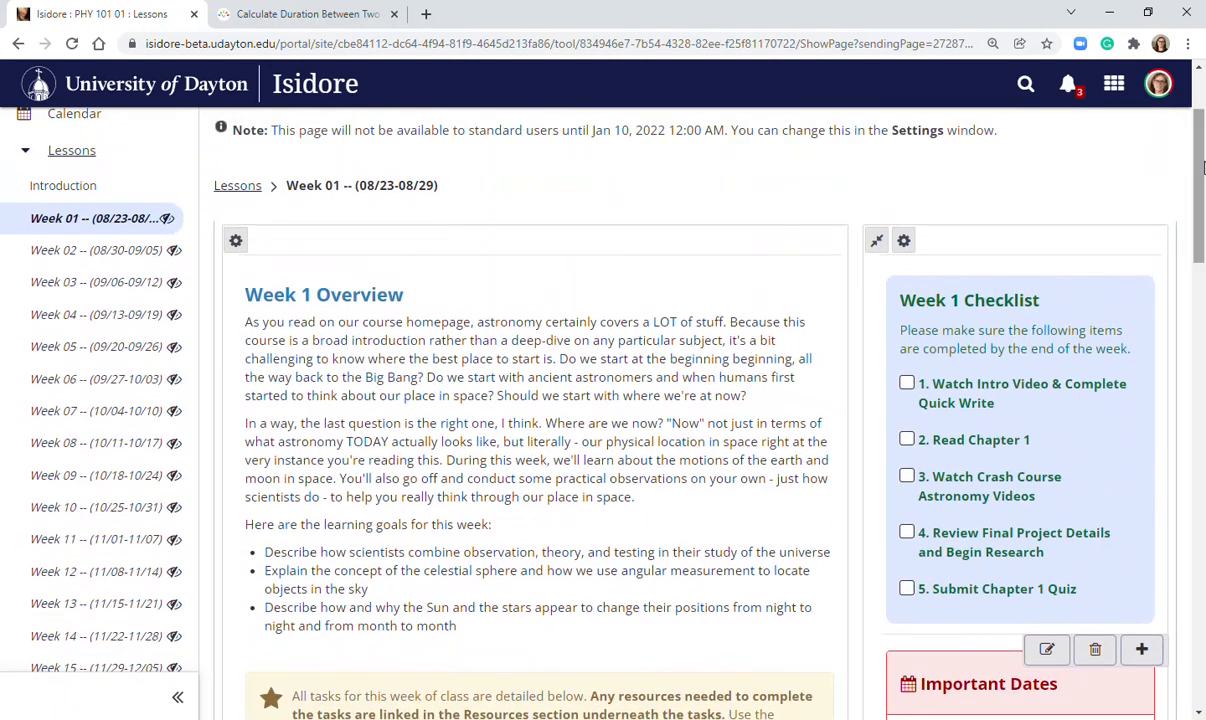